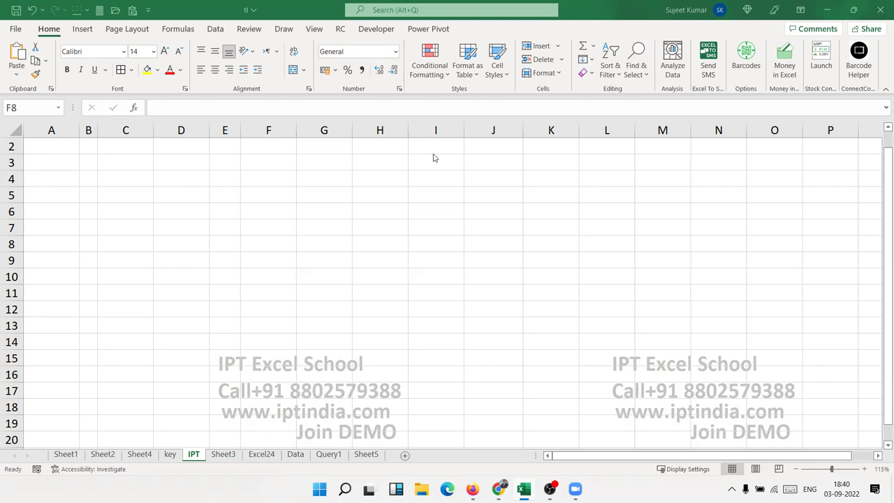
Enter 20 in C3 and 30 in F3.
click(141, 198)
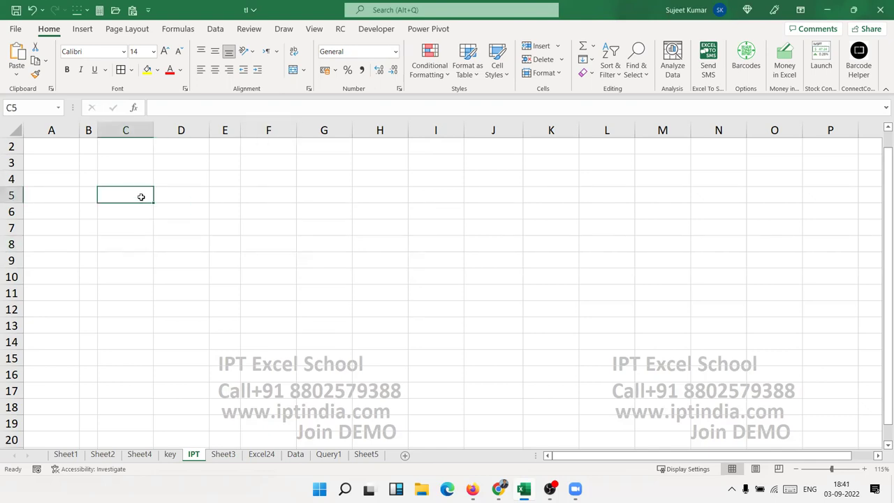
key(Up)
key(Up)
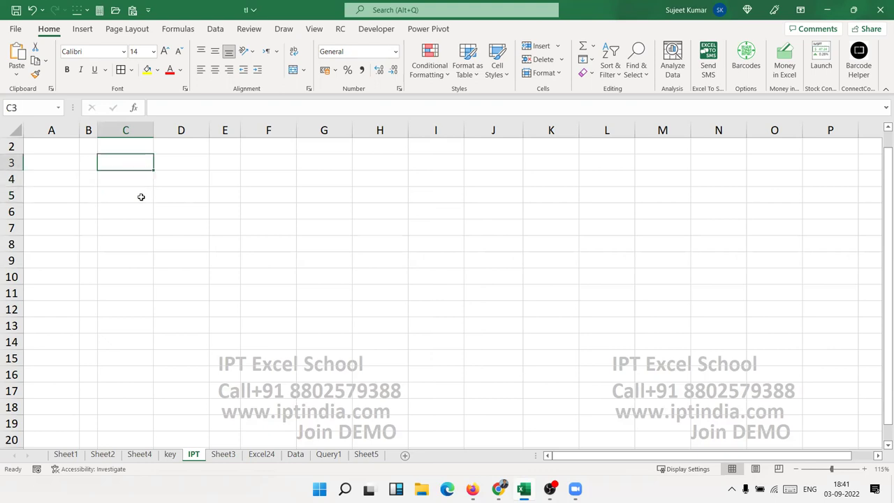
text(20)
key(Right)
key(Right)
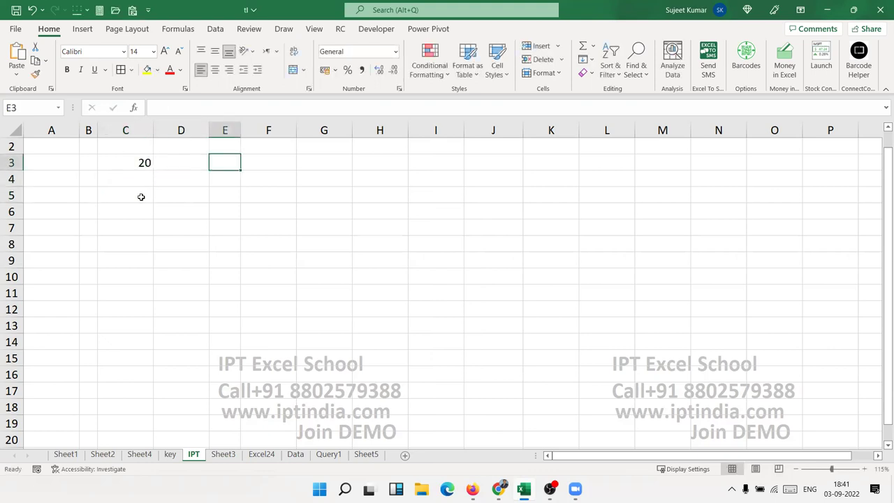
key(Right)
text(30)
key(Return)
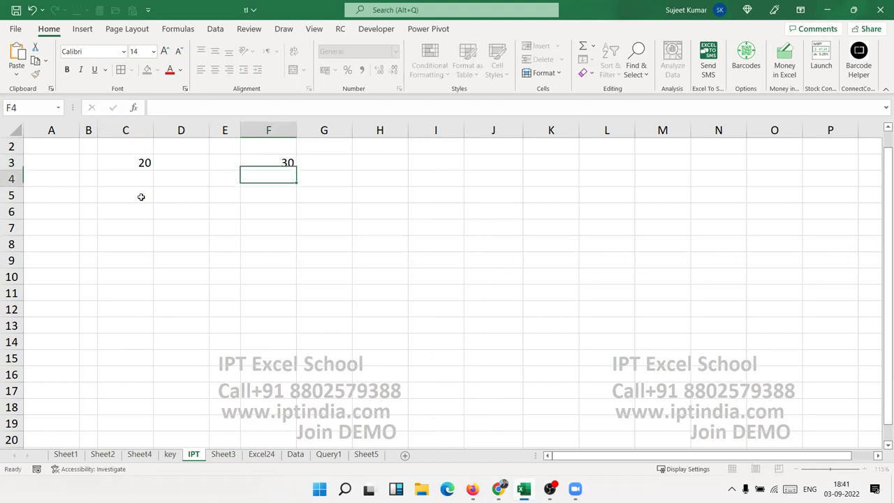
Copy C3's 20, paste it into F3, then undo the paste to restore 30.
click(100, 164)
key(ctrl+c)
click(273, 169)
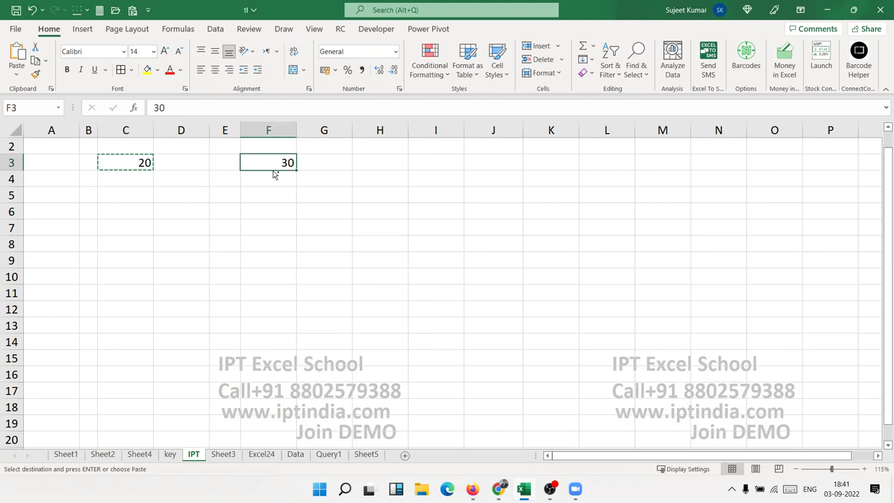
key(ctrl+v)
key(ctrl+z)
Paste Special the copied 20 onto F3 with the Add operation, giving 50.
right_click(285, 162)
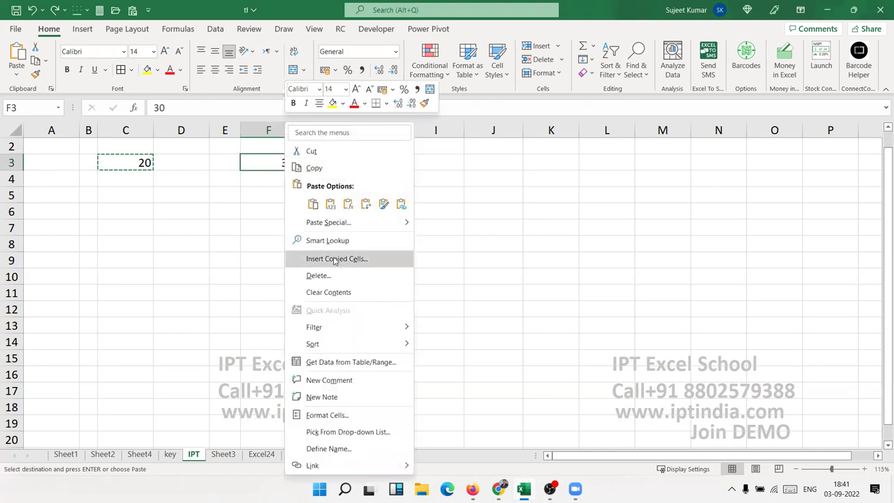
click(342, 224)
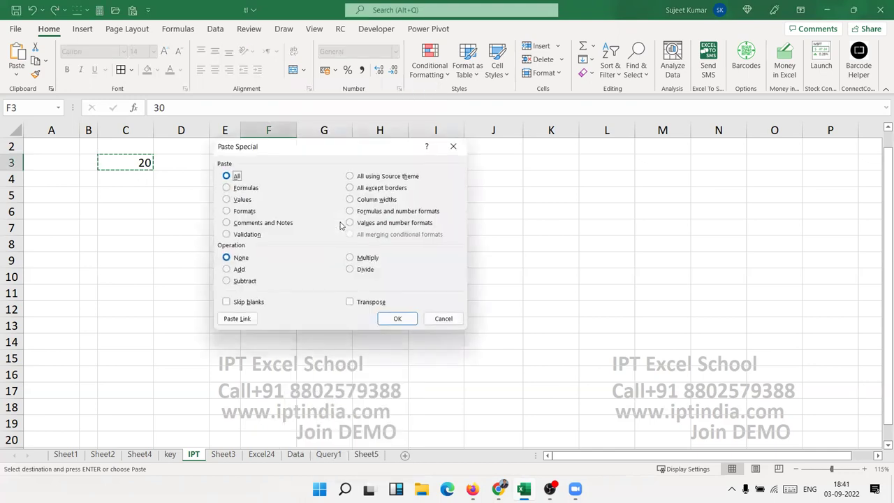
drag(282, 149, 472, 144)
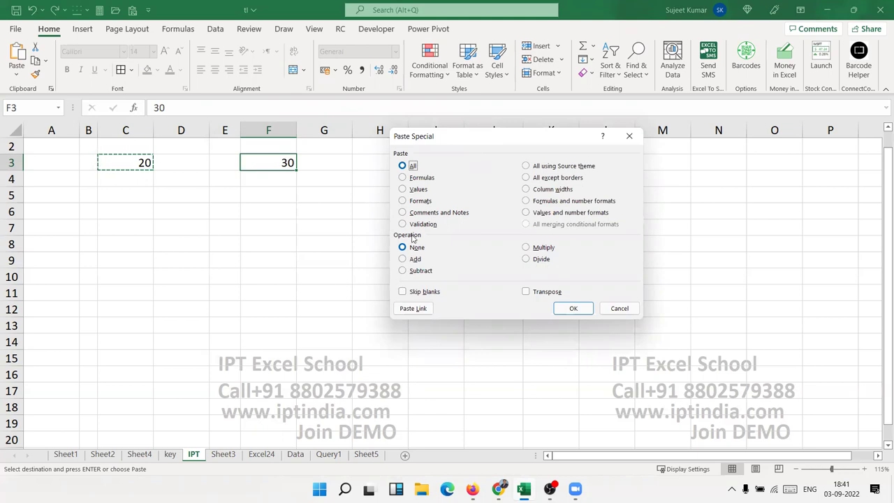
click(415, 260)
click(577, 311)
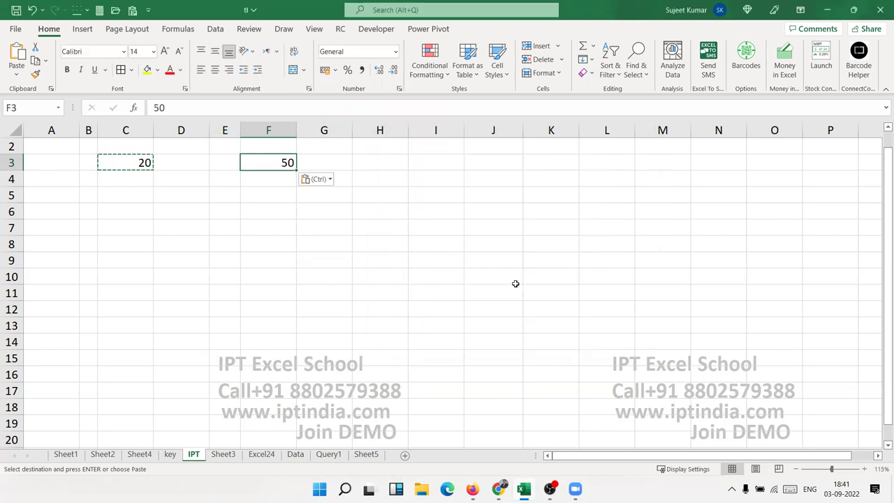
Paste Special onto F3 with the Multiply operation, turning 50 into 1000.
right_click(286, 162)
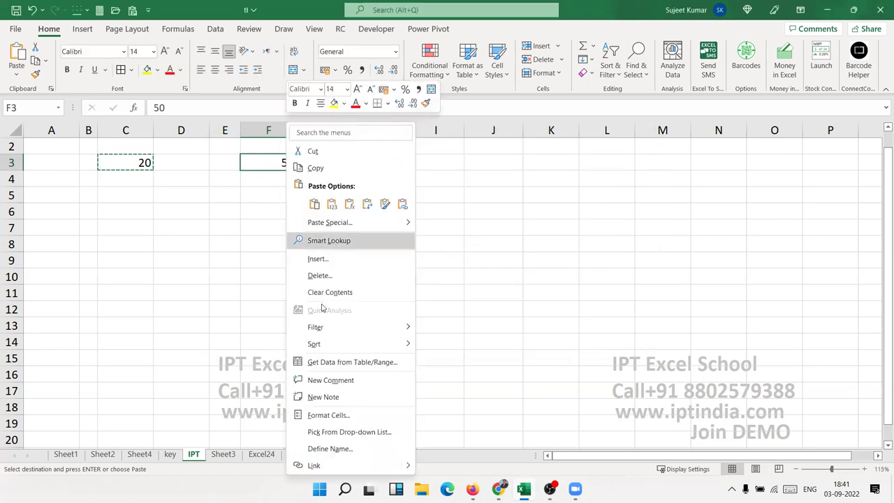
click(333, 223)
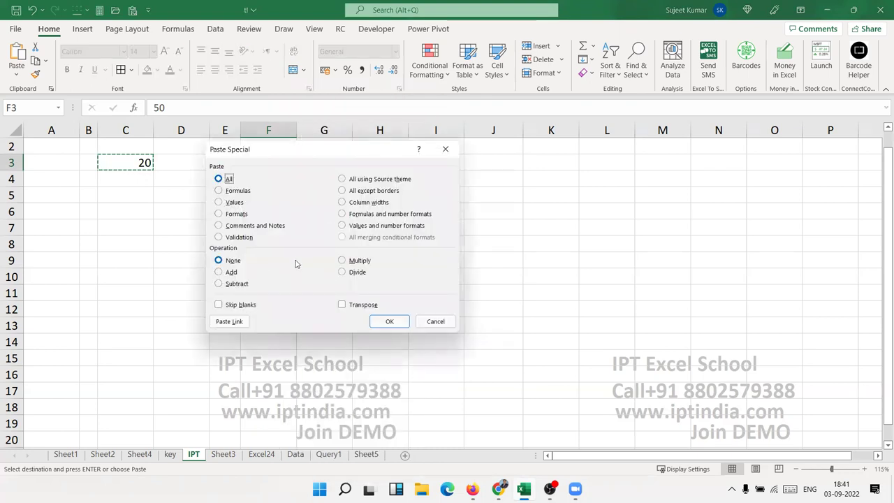
click(342, 260)
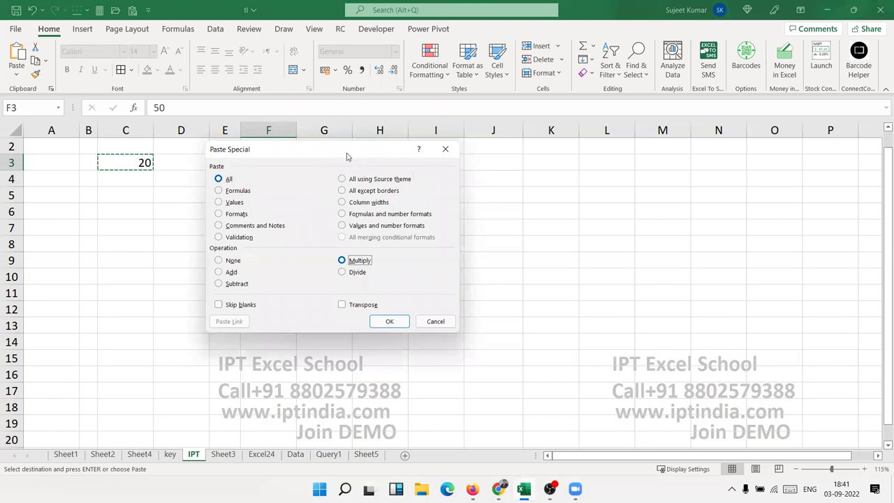
drag(347, 157, 494, 158)
click(545, 315)
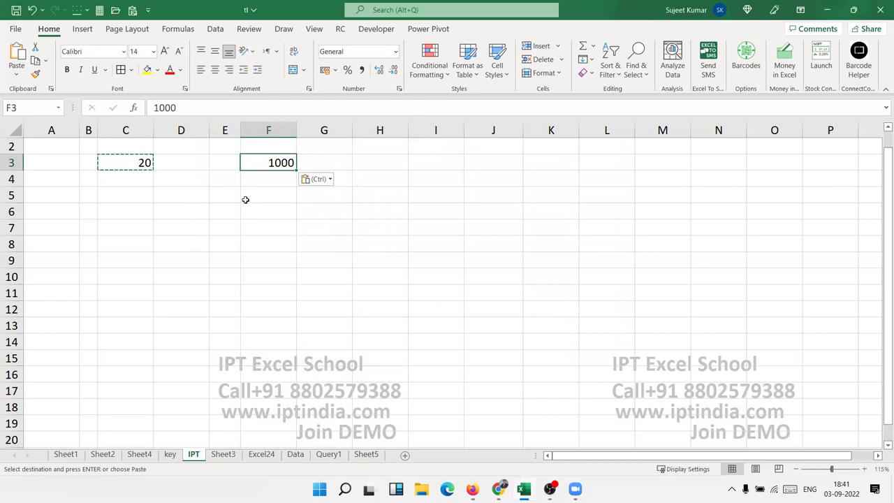
Cancel a reopened Paste Special on F3, then select A2:G4 to clear the test values.
right_click(259, 162)
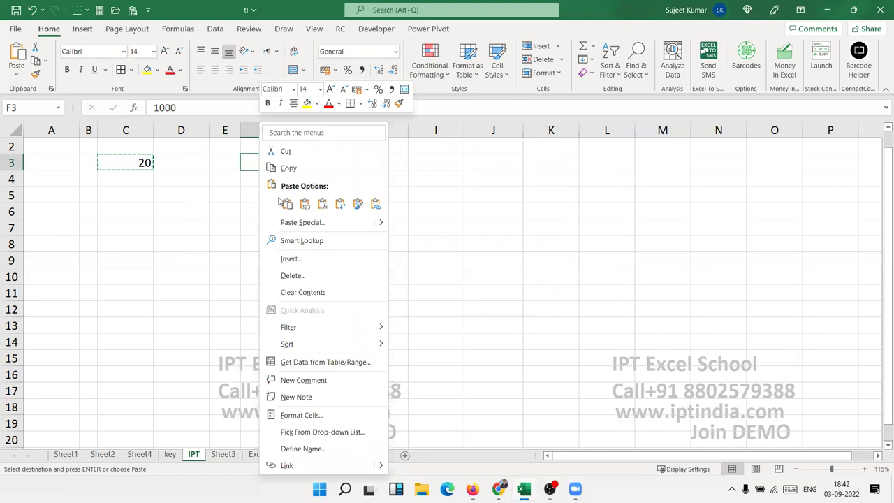
click(286, 222)
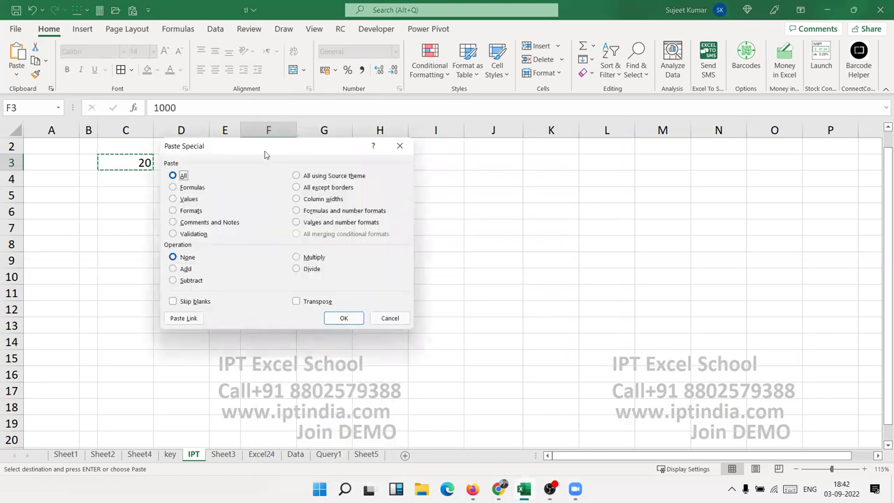
drag(279, 152, 480, 134)
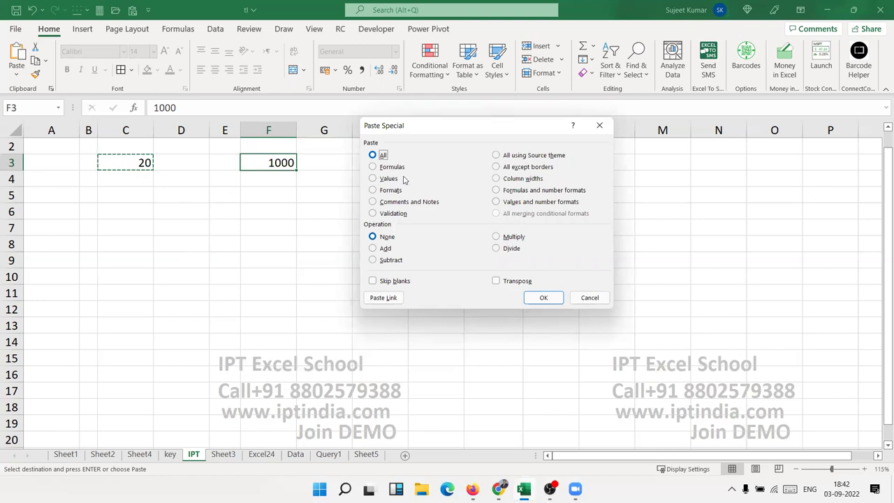
drag(419, 130, 419, 148)
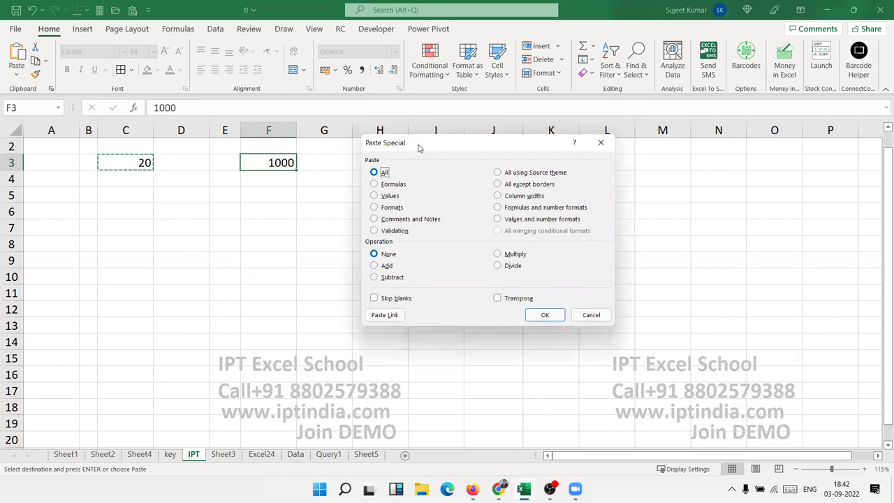
key(Escape)
click(214, 195)
drag(70, 148, 310, 180)
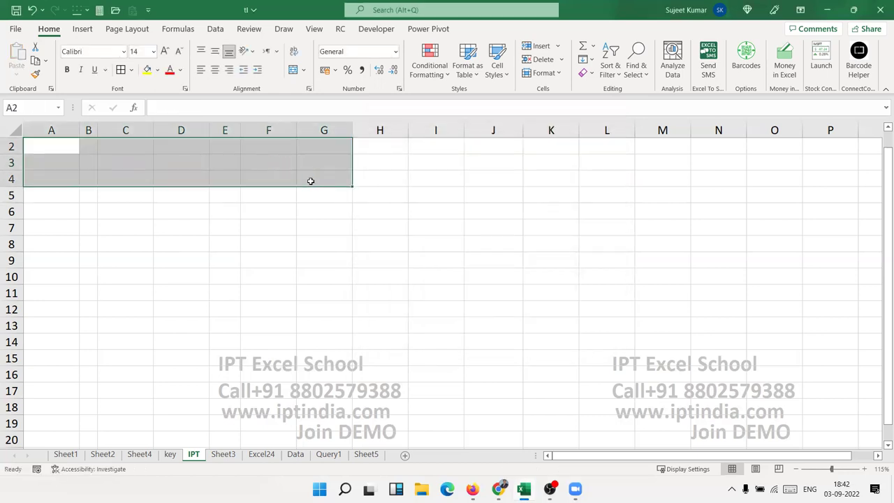
Enter 20% in A2, and 20 in C2 formatted with Percent Style to show 2000%.
key(ctrl+Home)
key(Down)
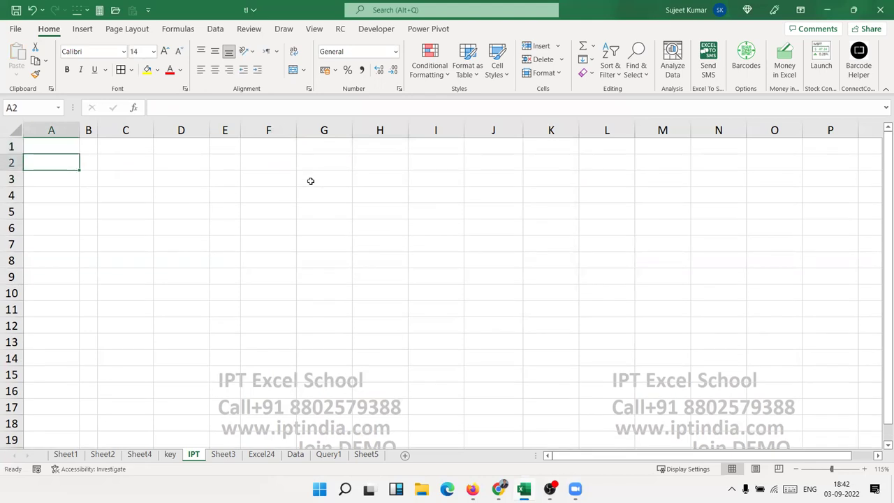
text(20)
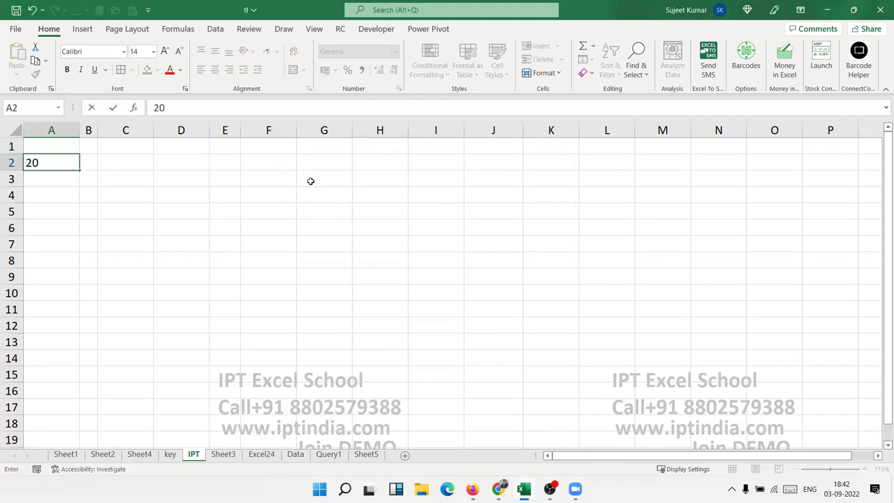
text(%)
key(Return)
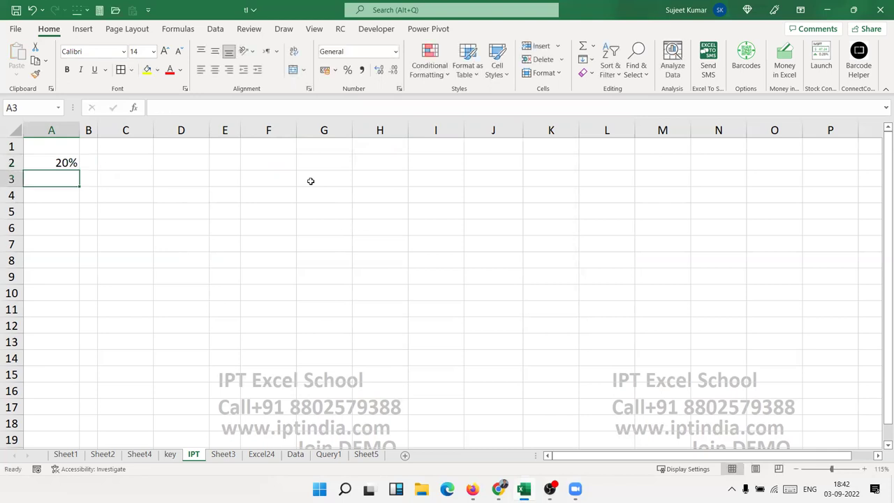
key(Up)
key(Right)
key(Right)
text(20)
key(Return)
key(Up)
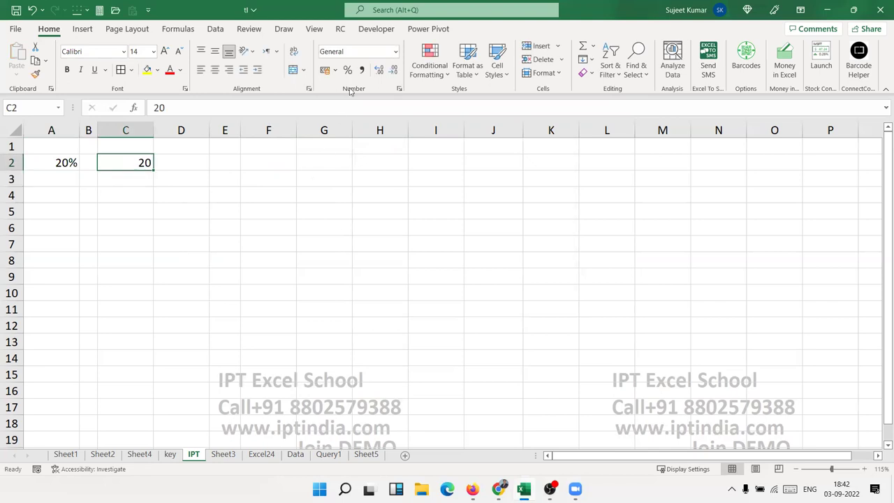
click(349, 74)
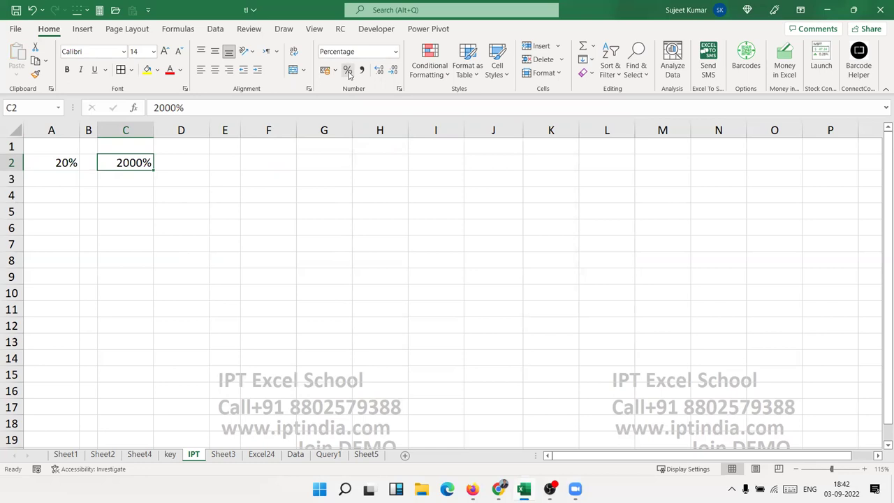
Note 1=100% in C3 and show 0.20 in D2 as 20% with Percent Style.
key(Return)
text(1=100%)
key(Return)
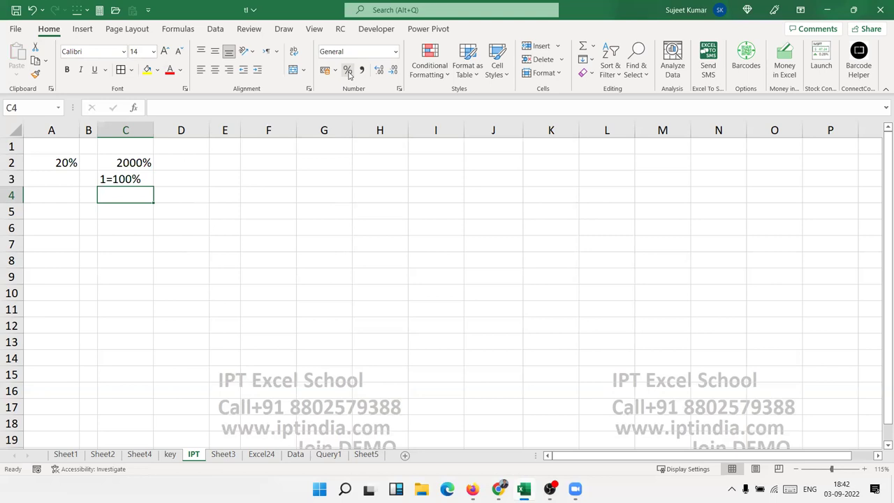
key(Up)
key(Up)
key(Right)
text(0.20)
key(Return)
key(Up)
click(347, 72)
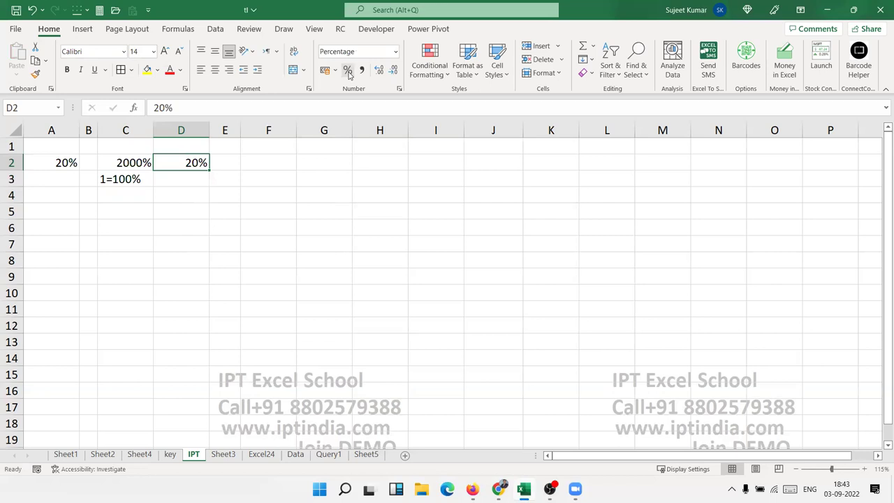
Label A5 with % and enter =RANDBETWEEN(10,90) in A6.
click(101, 222)
click(66, 211)
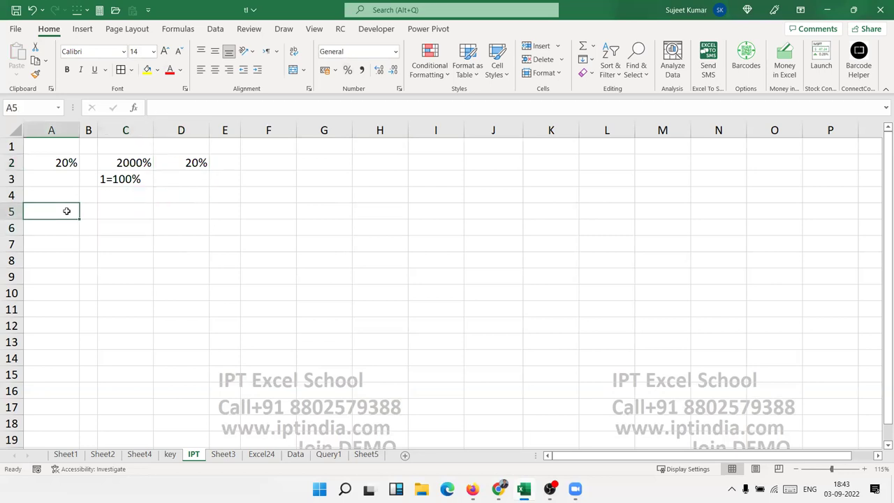
text(%)
key(Return)
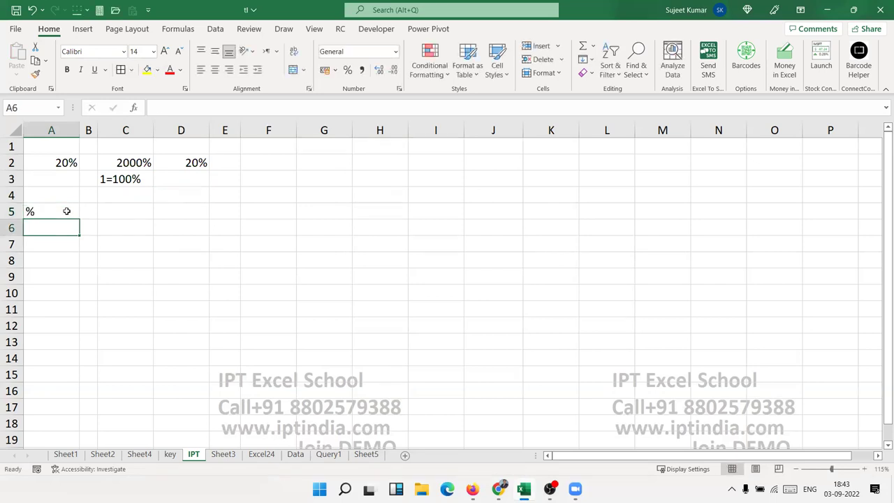
text(=ra)
key(Down)
key(Down)
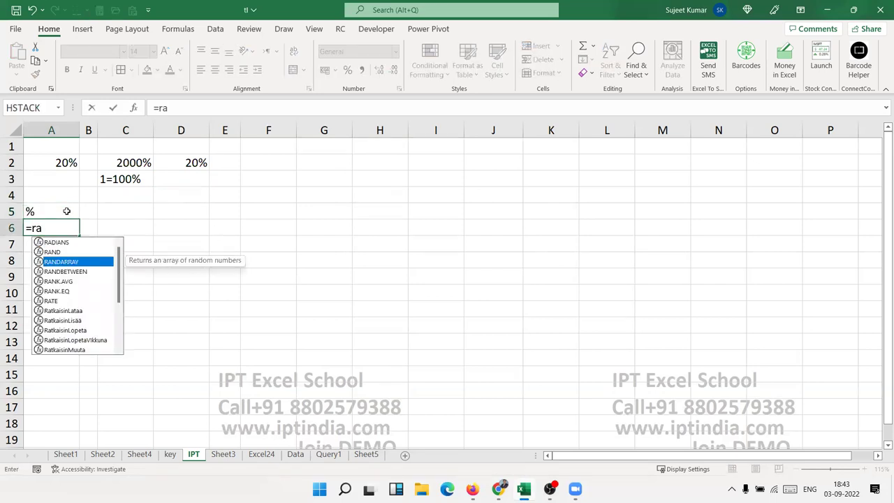
key(Down)
key(Tab)
text(10,90)
key(Return)
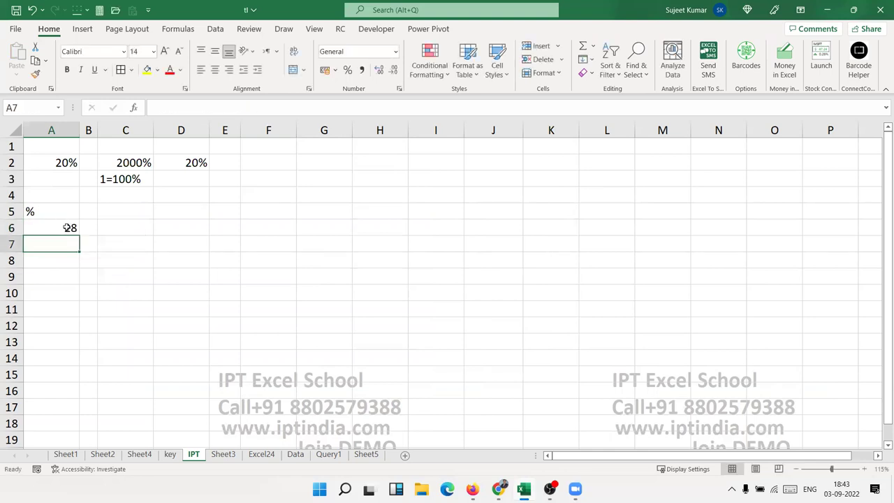
Fill the random formula across A6:L12 and paste the block back as fixed values.
click(66, 229)
shift+click(601, 319)
key(ctrl+r)
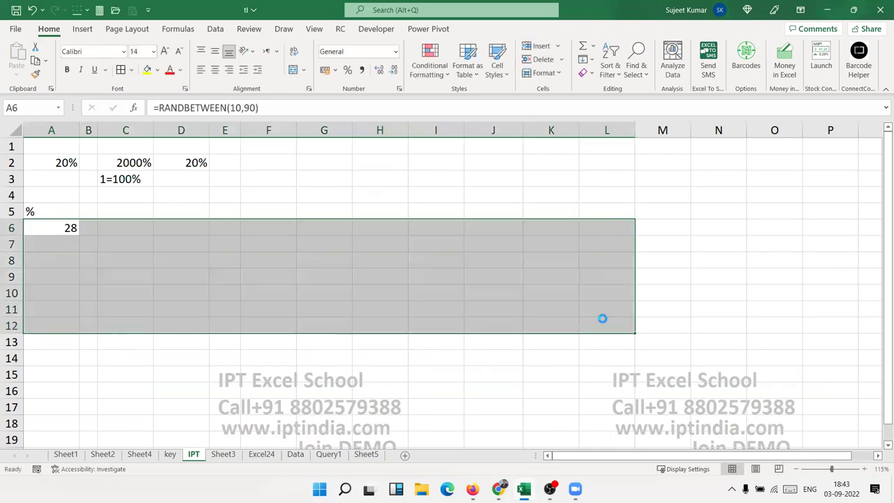
key(ctrl+c)
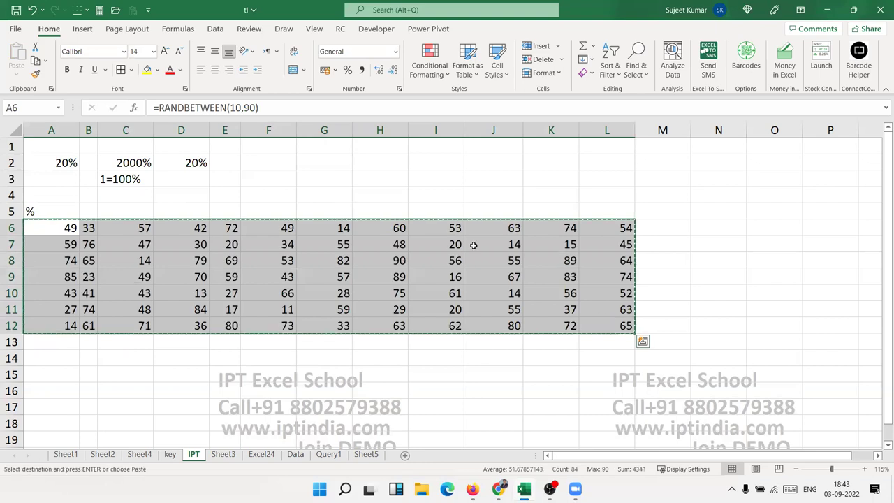
click(16, 71)
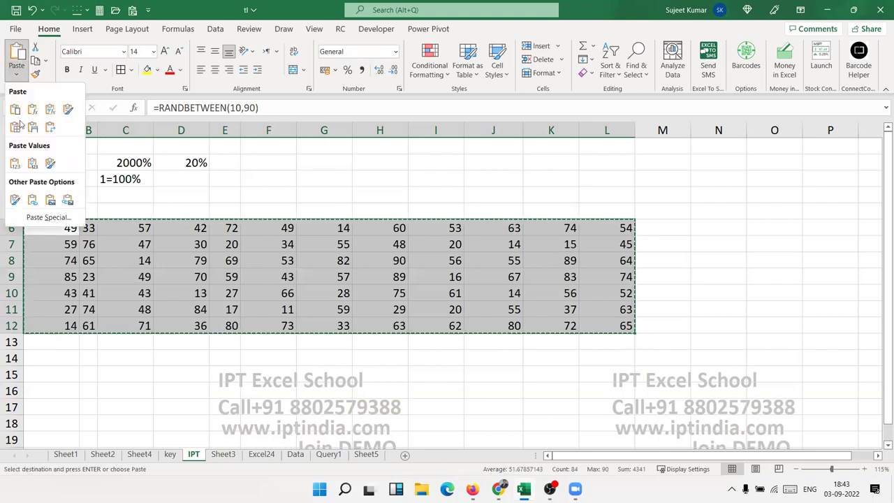
click(15, 162)
key(Escape)
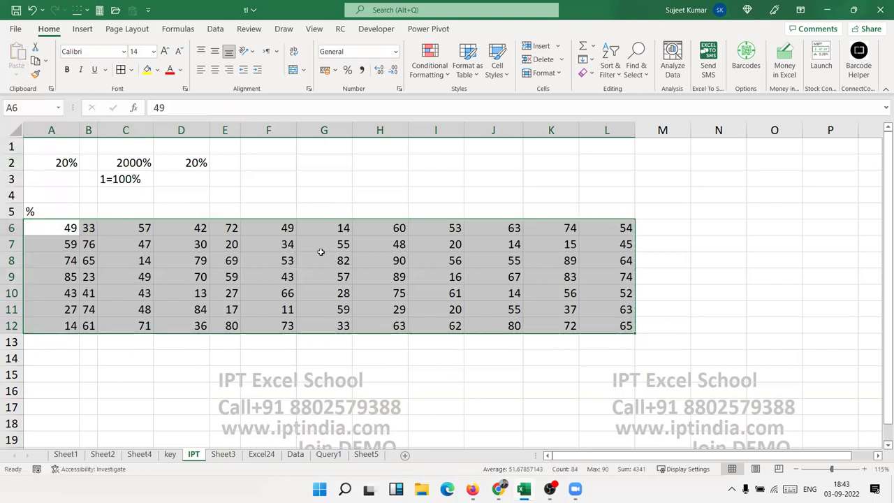
click(321, 254)
mouse_move(68, 228)
mouse_down()
mouse_move(253, 233)
mouse_move(519, 289)
mouse_move(611, 324)
mouse_up()
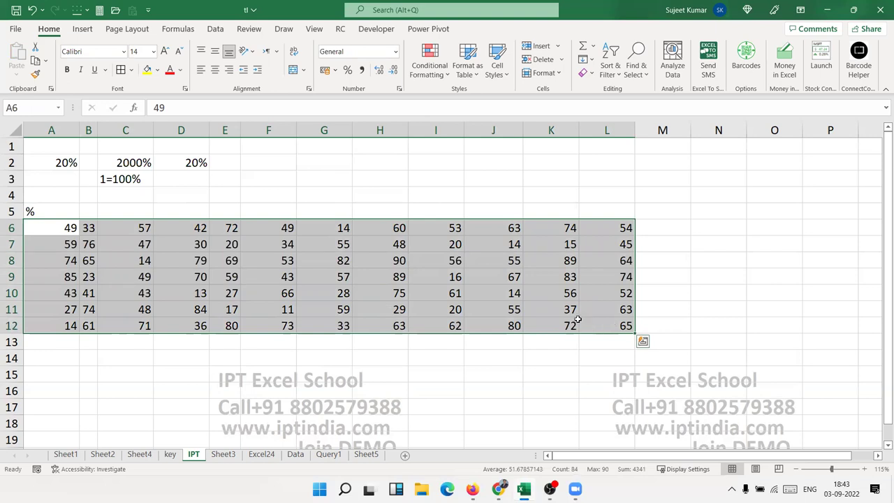
click(439, 288)
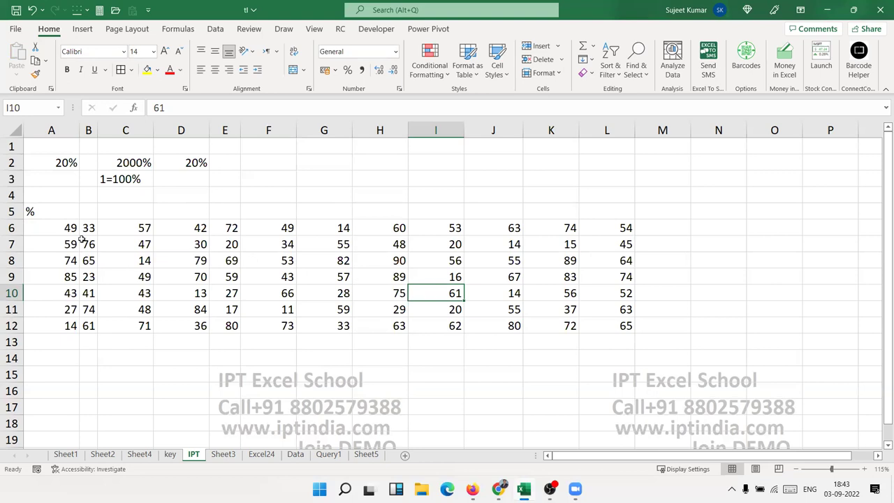
click(63, 225)
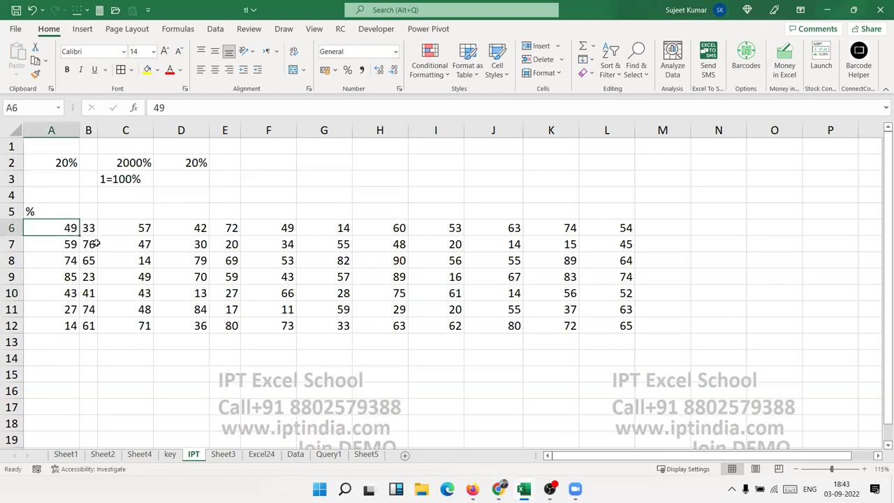
Enter 500 in G3, 49% in H3 and =G3*H3 in I3, giving 245.
click(332, 183)
text(5000)
key(BackSpace)
key(Return)
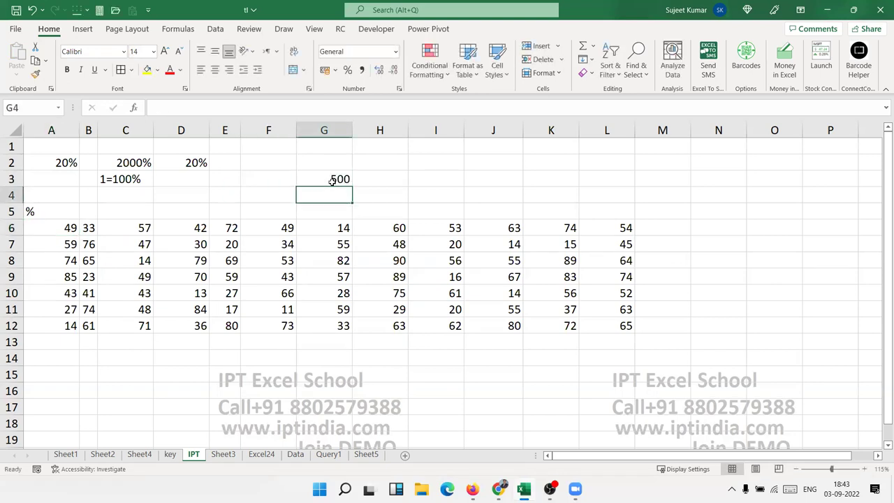
key(Right)
key(Up)
text(49%)
key(Return)
key(Up)
key(Right)
text(=)
click(333, 181)
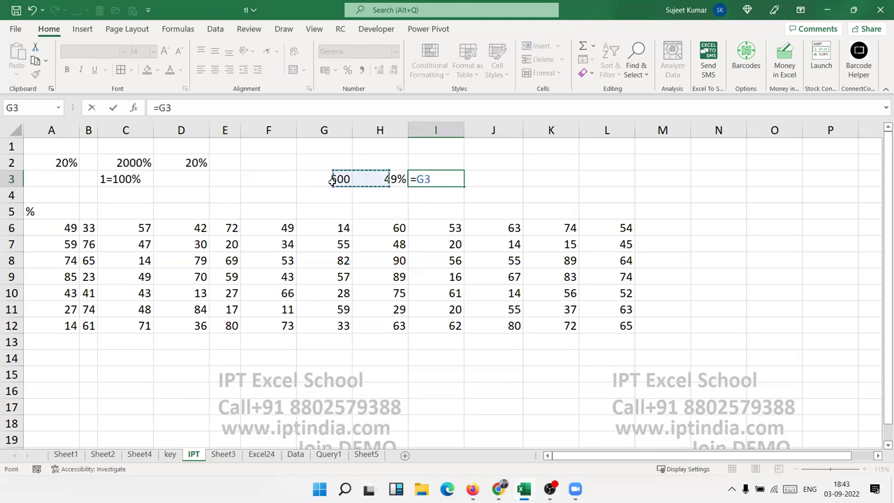
text(*)
key(Left)
key(Return)
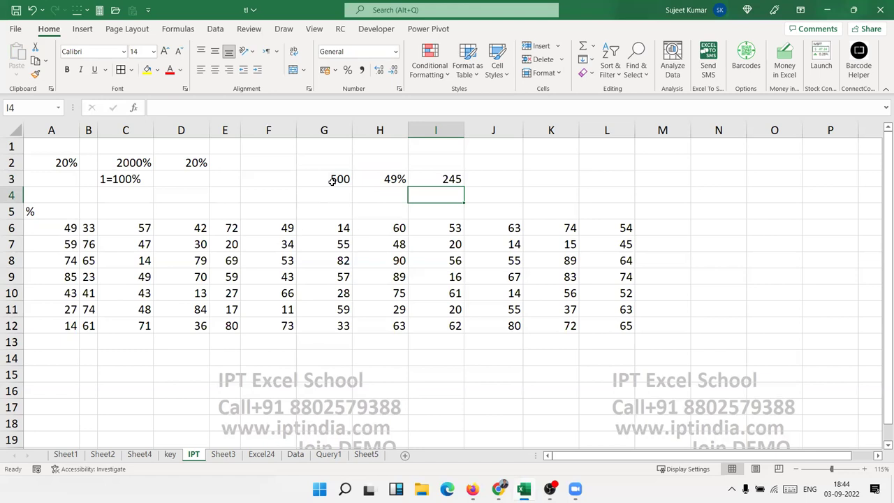
Enter 49 in H4 and a 500×49/100 formula in I4, also giving 245.
key(Left)
text(49)
key(Tab)
text(=)
key(Left)
key(Left)
key(Up)
text(*)
key(Left)
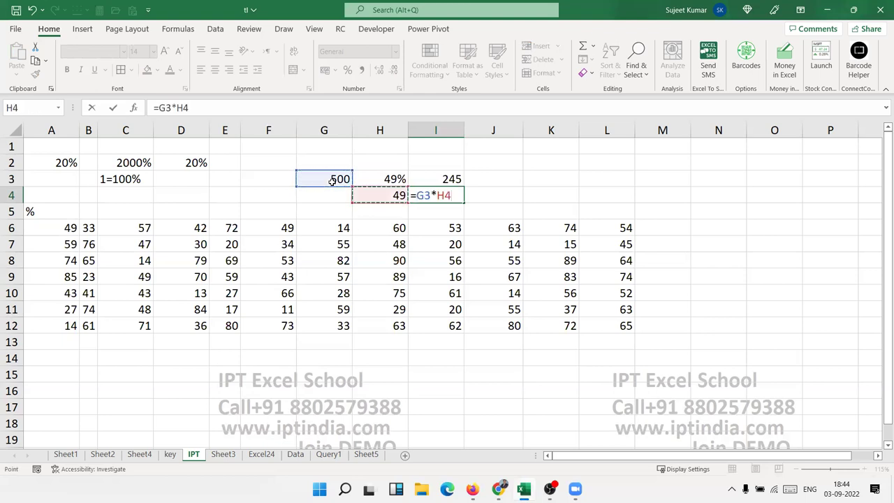
key(Return)
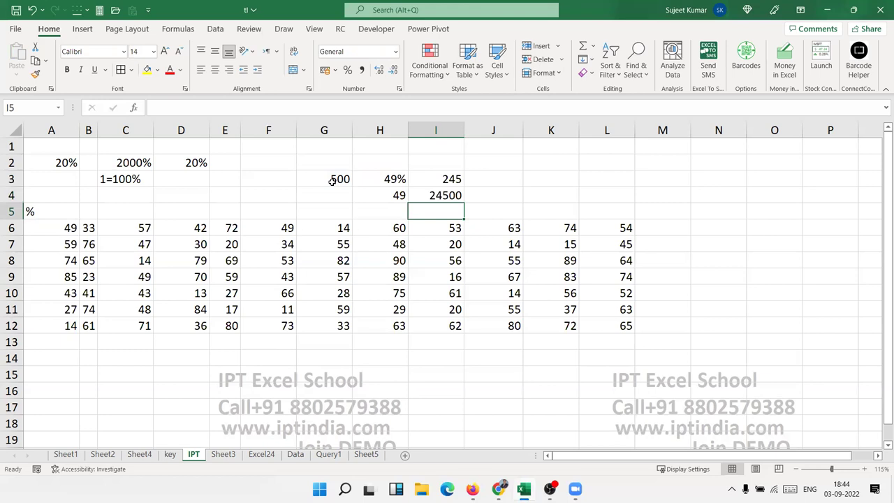
key(Up)
key(F2)
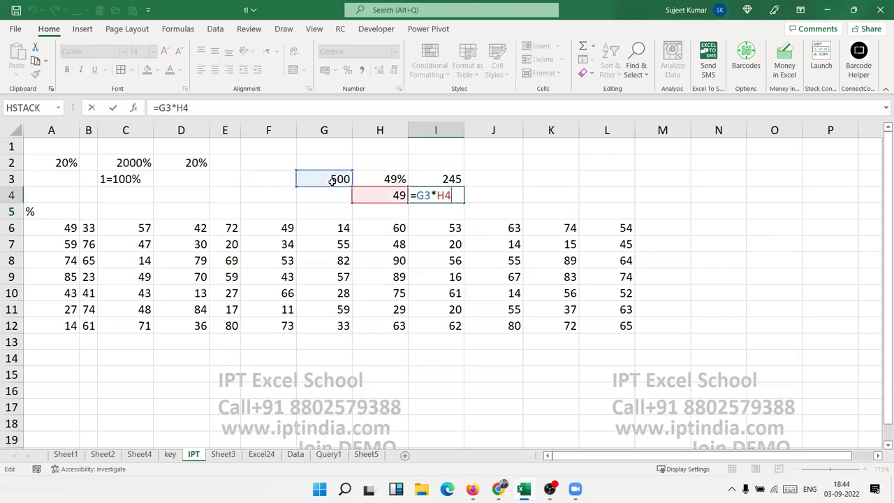
text(/100)
key(Return)
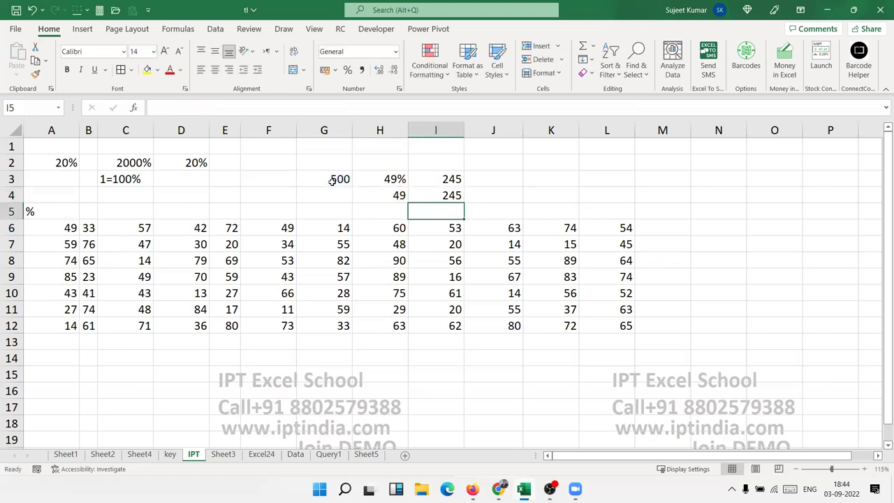
Select the A6:L12 number block with Ctrl+Shift+arrow keys, then return to A6.
key(Up)
key(Down)
key(Down)
key(Down)
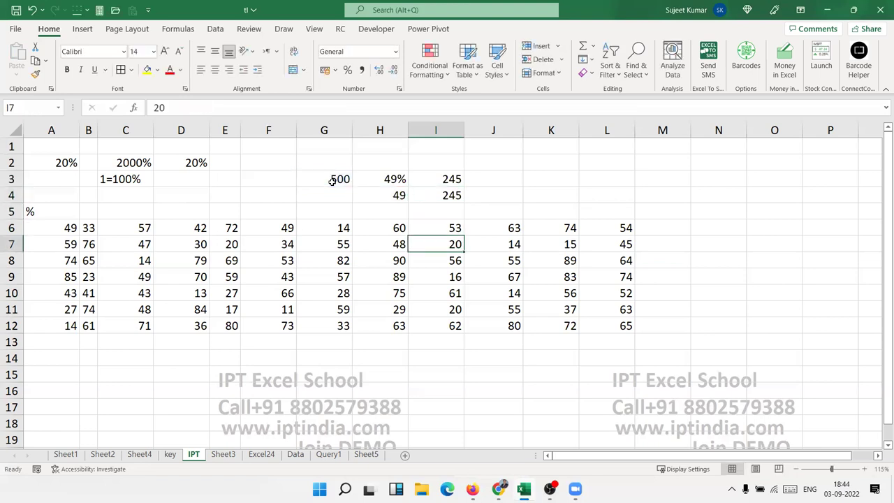
key(Home)
key(Up)
key(ctrl+shift+Right)
key(ctrl+shift+Down)
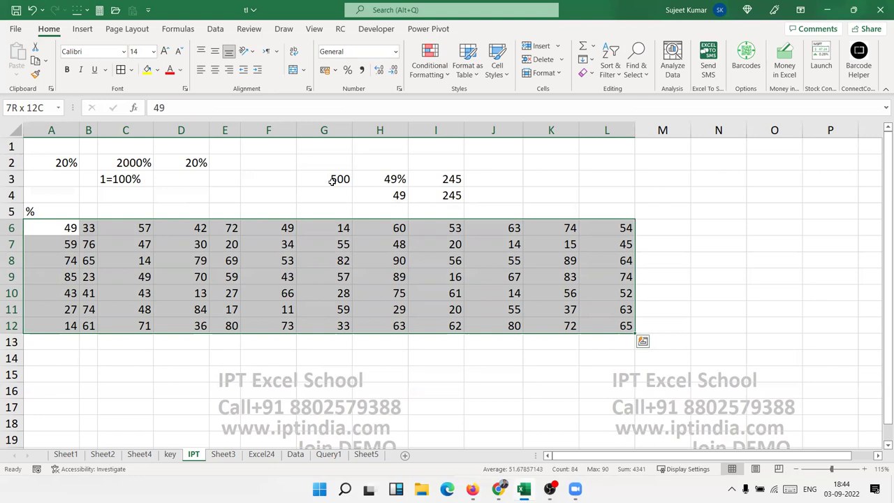
key(Up)
key(Down)
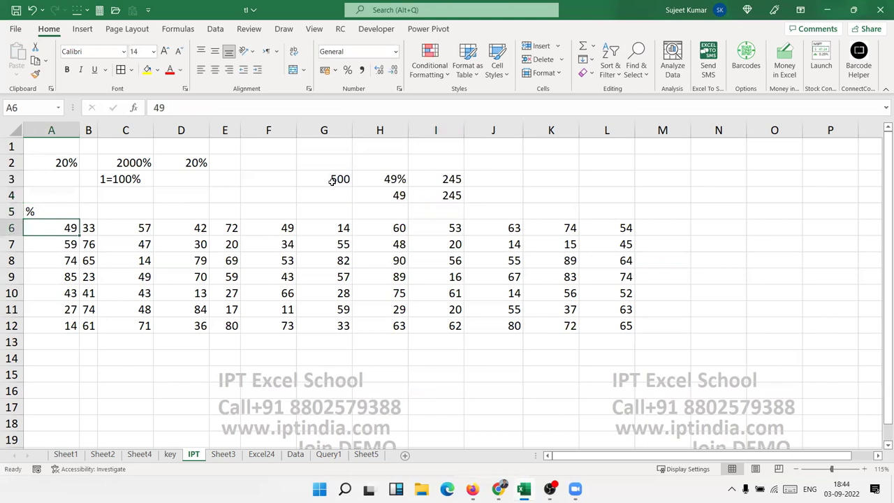
key(ctrl+shift+Right)
key(ctrl+shift+Down)
key(Up)
key(Down)
key(Down)
key(Down)
key(Down)
key(Down)
key(Down)
key(Down)
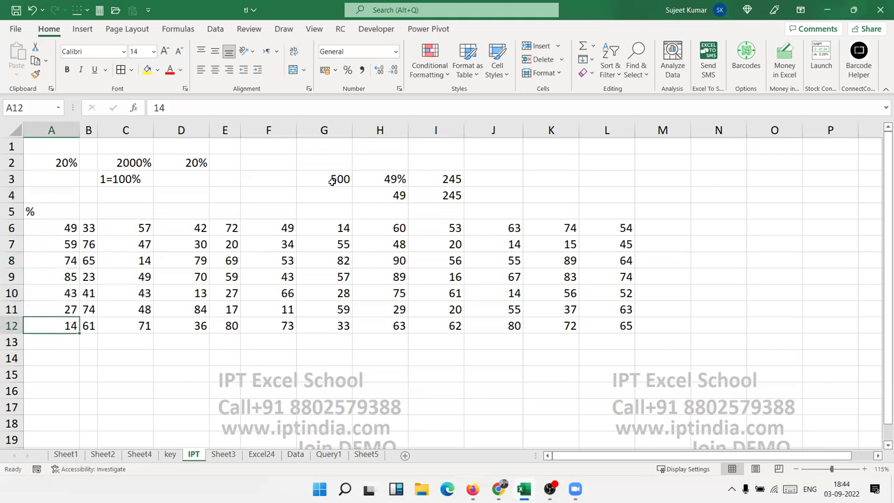
key(Up)
key(Up)
key(Up)
key(Up)
key(Up)
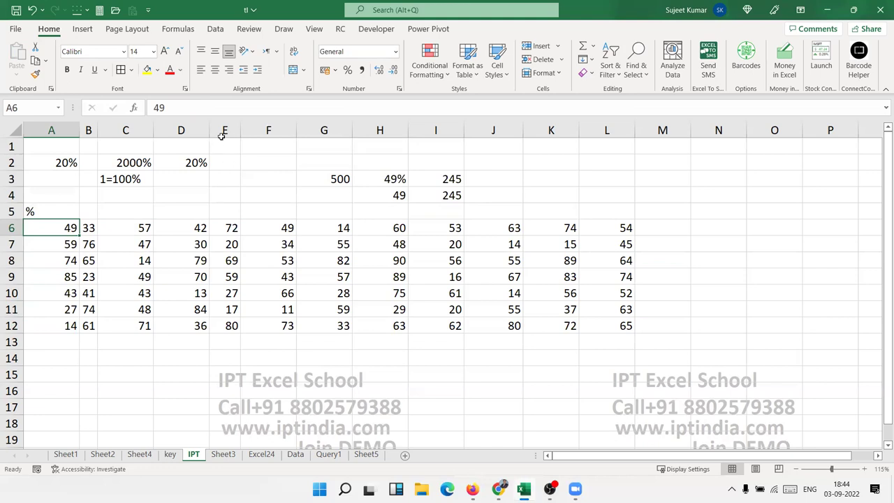
Append % to A6, A7 and A8 (49%, 59%, 74%), then undo the A7 and A8 changes.
click(209, 111)
text(%)
key(Return)
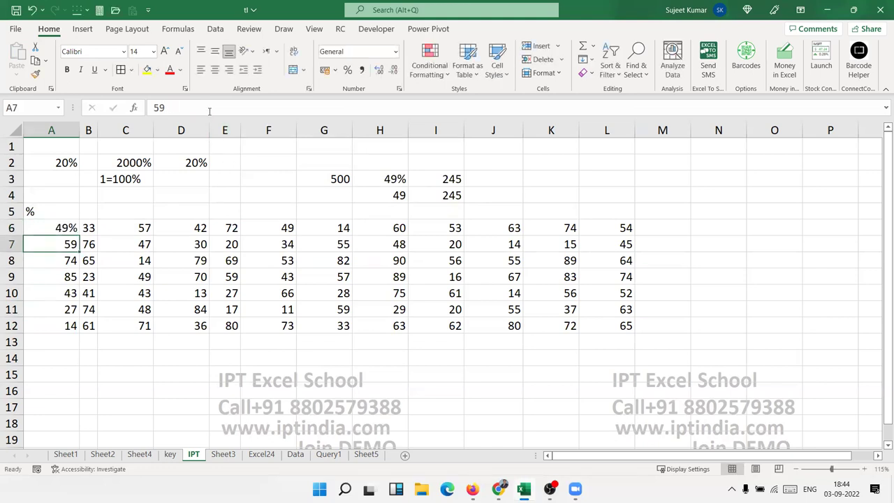
click(208, 110)
text(%)
key(Return)
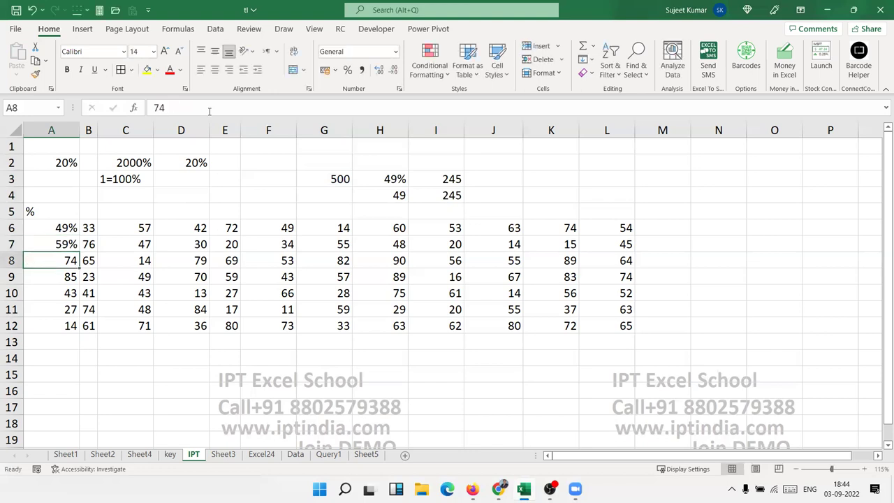
click(209, 110)
text(%)
key(Return)
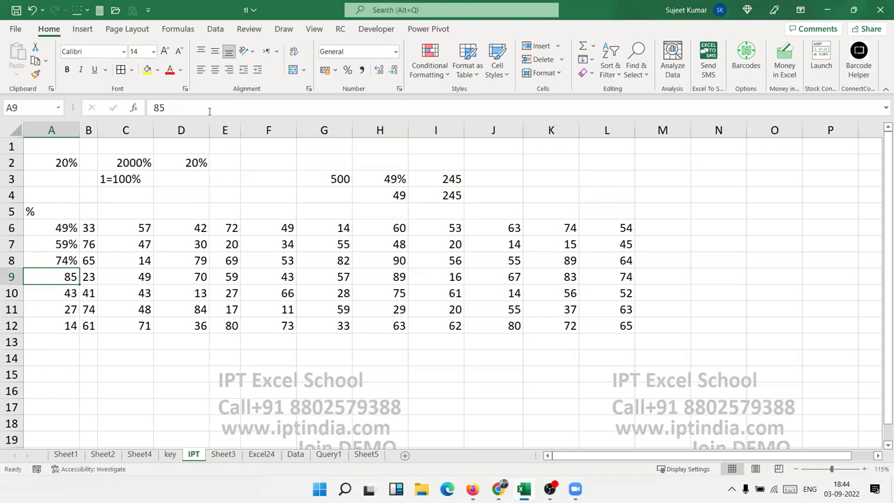
key(ctrl+z)
key(ctrl+z)
key(ctrl+z)
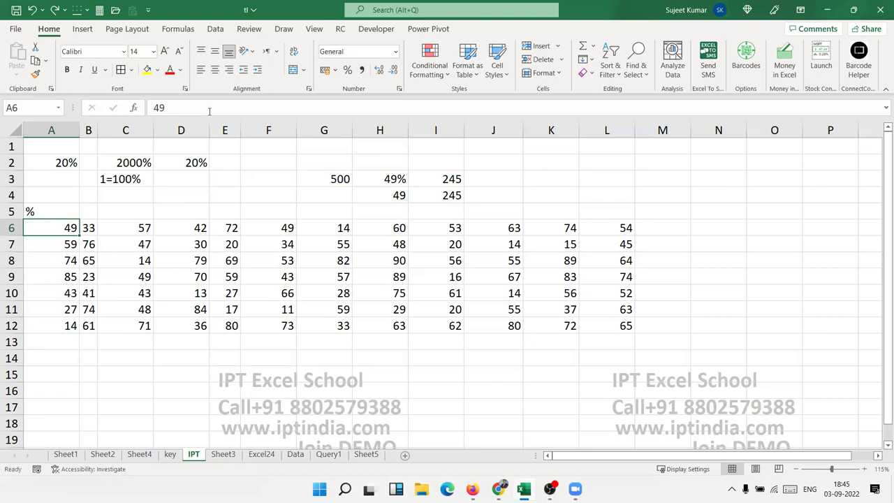
Enter 0.49 in A6 and apply Percent Style so it shows 49%.
text(0.49)
key(ctrl+Return)
click(346, 71)
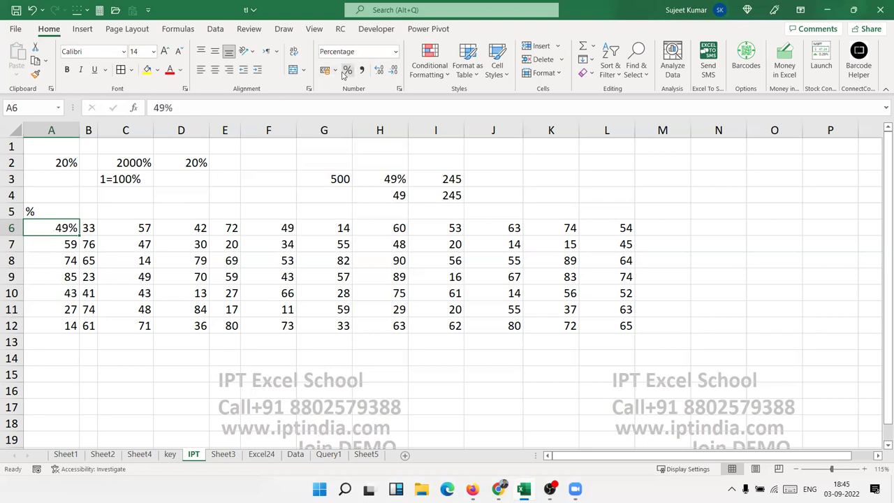
Undo A6's percentage and restore it to the plain number 49.
key(ctrl+z)
text(49)
key(ctrl+Return)
Enter 20 in L1, 30 in N1 and 100 in N6, then copy N6.
click(593, 149)
text(20)
key(Tab)
key(Tab)
text(3)
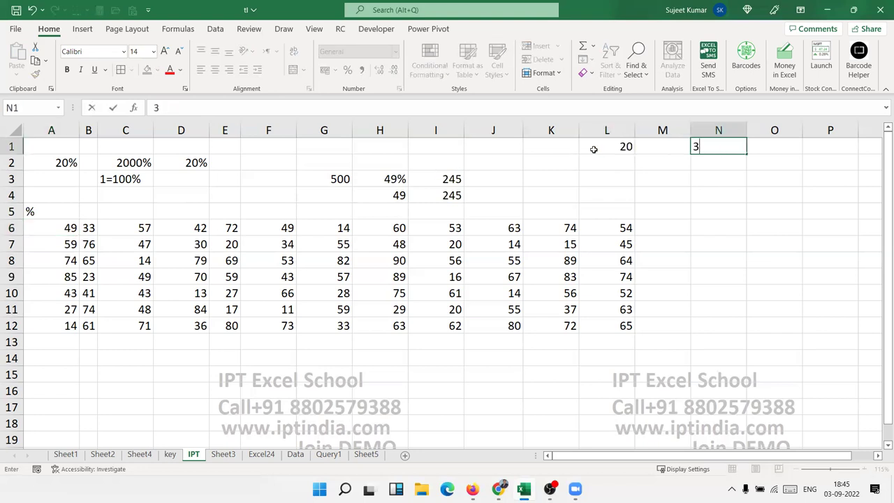
text(0)
key(Return)
key(Down)
key(Down)
key(Down)
key(Down)
text(100)
key(Return)
key(Up)
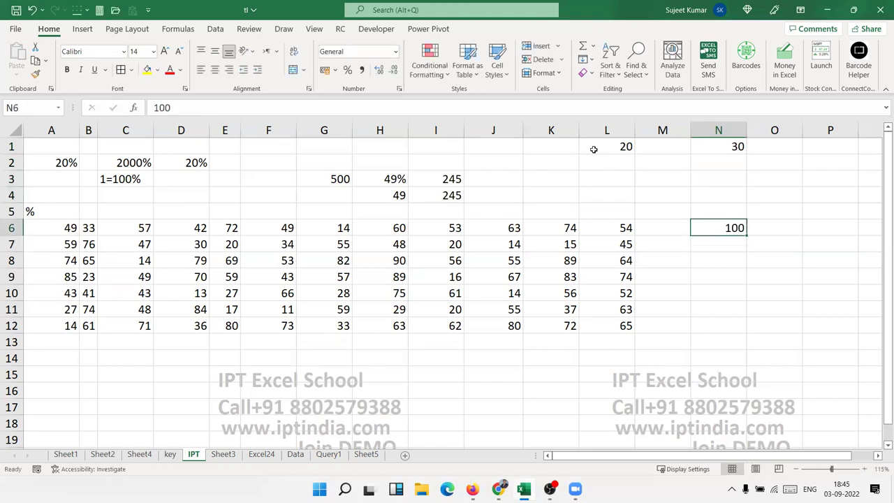
key(ctrl+c)
Paste Special with Divide onto A6:L12 so the copied 100 turns 49 into 0.49.
mouse_move(62, 225)
mouse_down()
mouse_move(597, 293)
mouse_move(598, 329)
mouse_up()
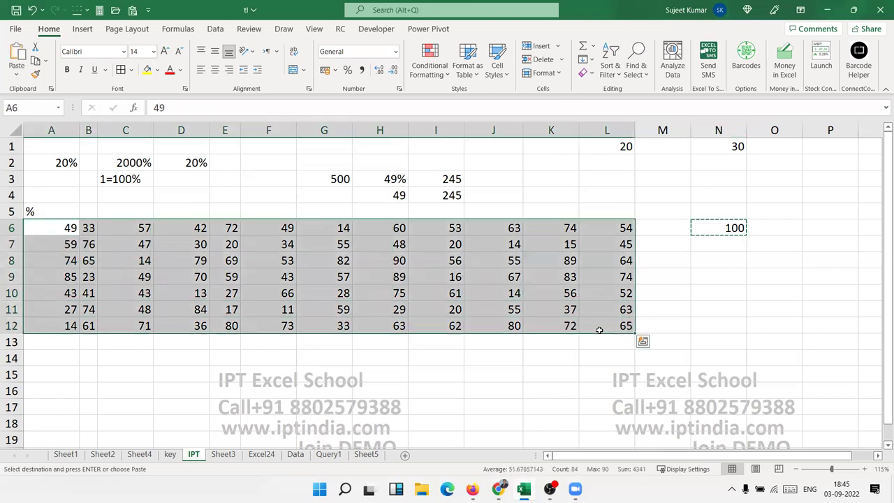
right_click(489, 260)
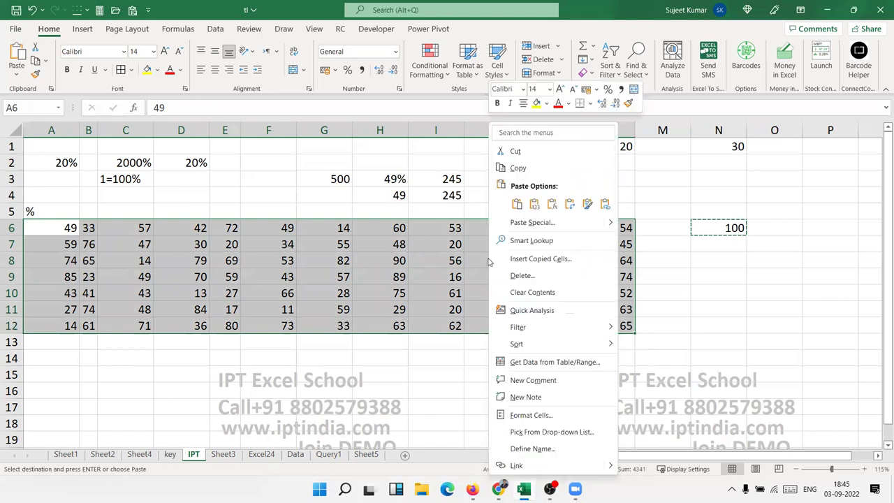
click(520, 223)
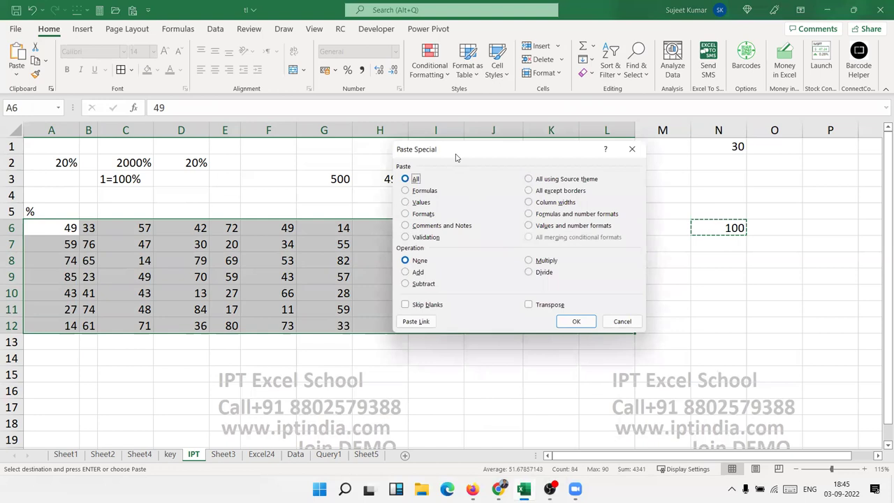
drag(455, 157, 234, 149)
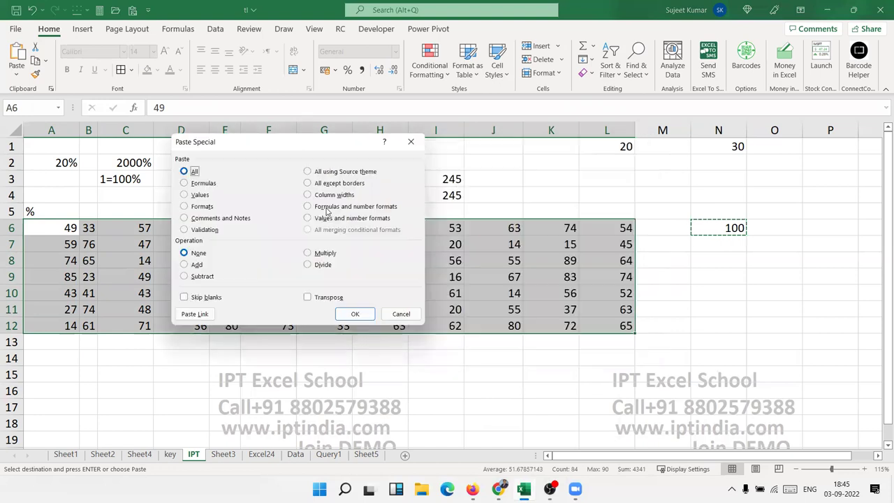
click(322, 265)
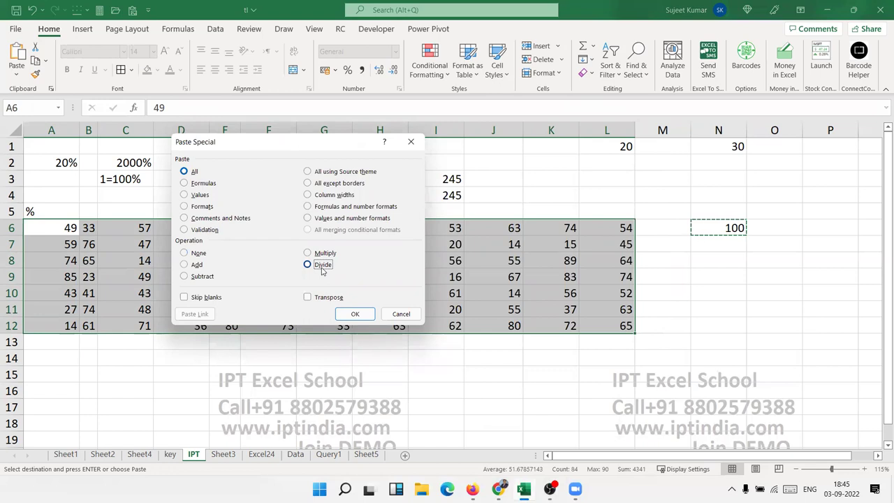
click(355, 313)
click(355, 312)
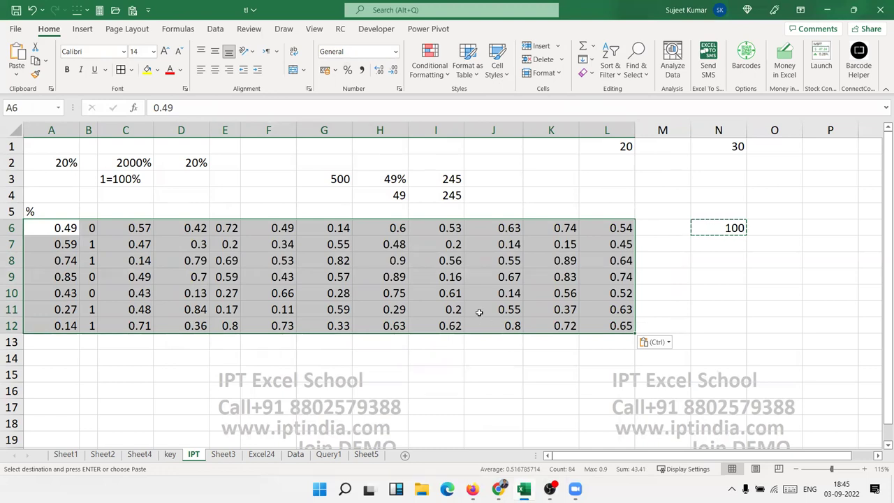
Apply Percent Style to A6:L12 and widen column B so values like 33% fit.
click(347, 71)
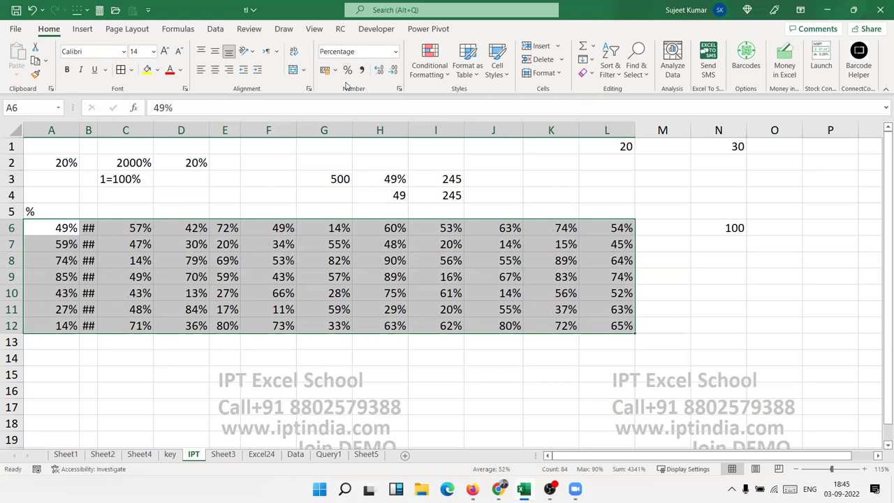
drag(98, 131, 107, 131)
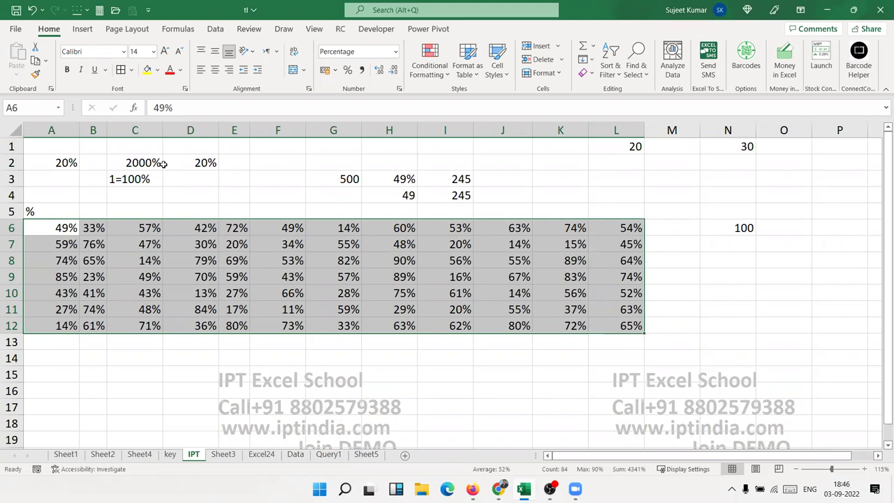
click(306, 368)
Check the 100 in N6 and the finished percentage block, then switch over to Chrome.
click(709, 224)
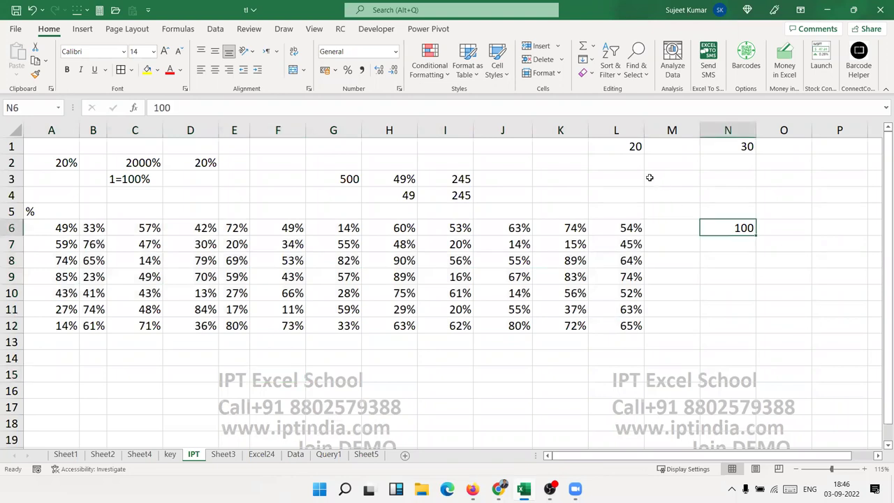
drag(632, 147, 670, 146)
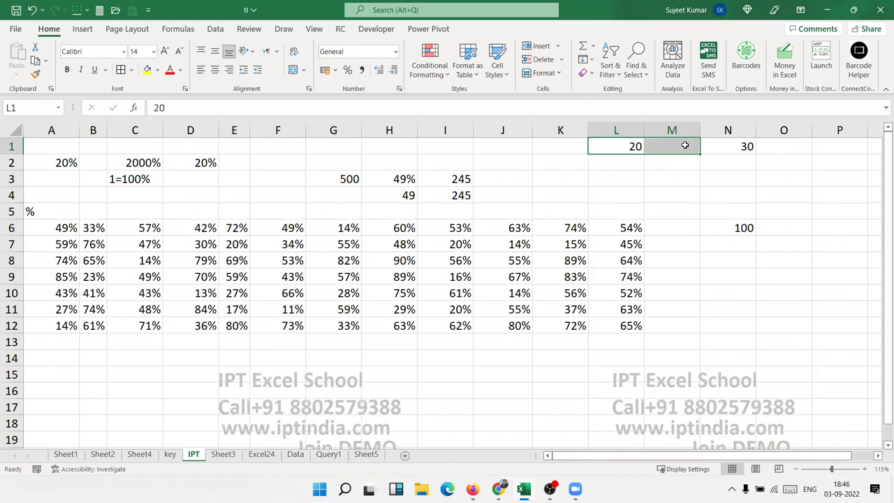
click(634, 148)
mouse_move(44, 208)
mouse_down()
mouse_move(858, 402)
mouse_move(834, 354)
mouse_up()
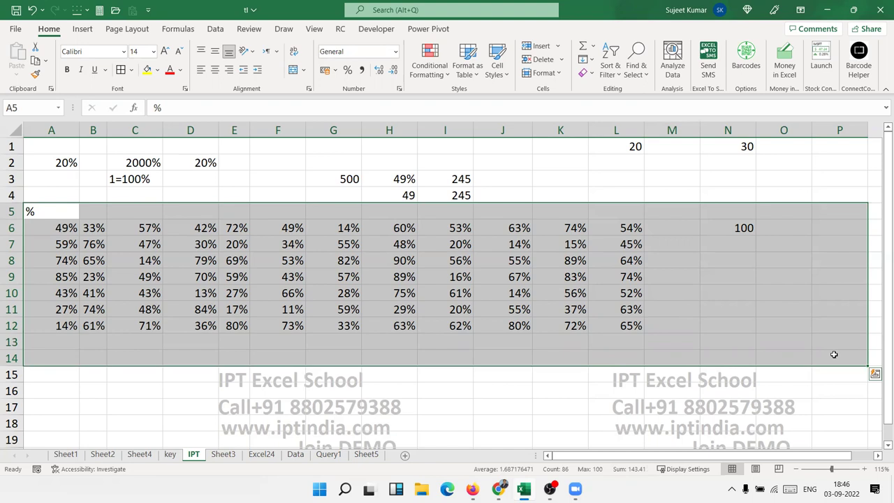
click(632, 296)
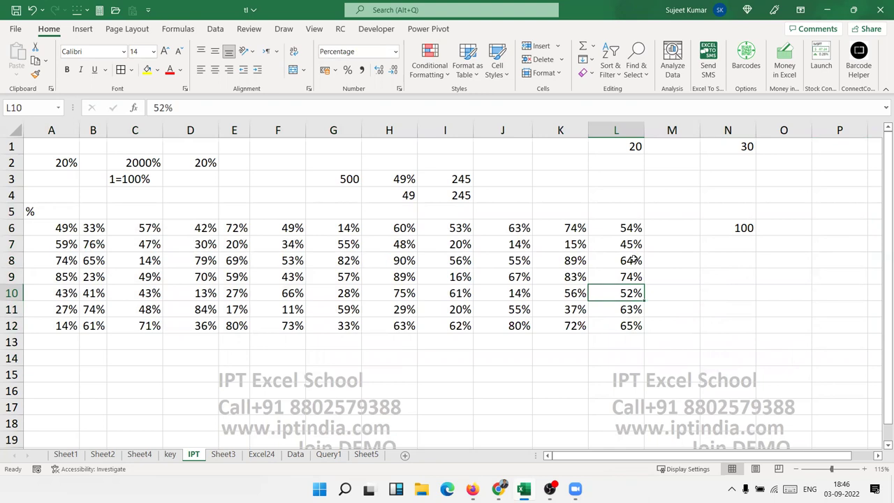
mouse_move(498, 488)
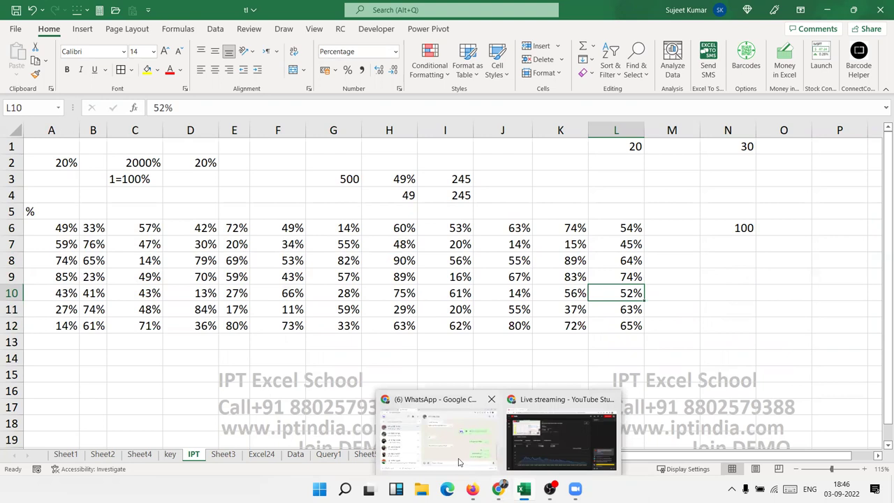
click(462, 464)
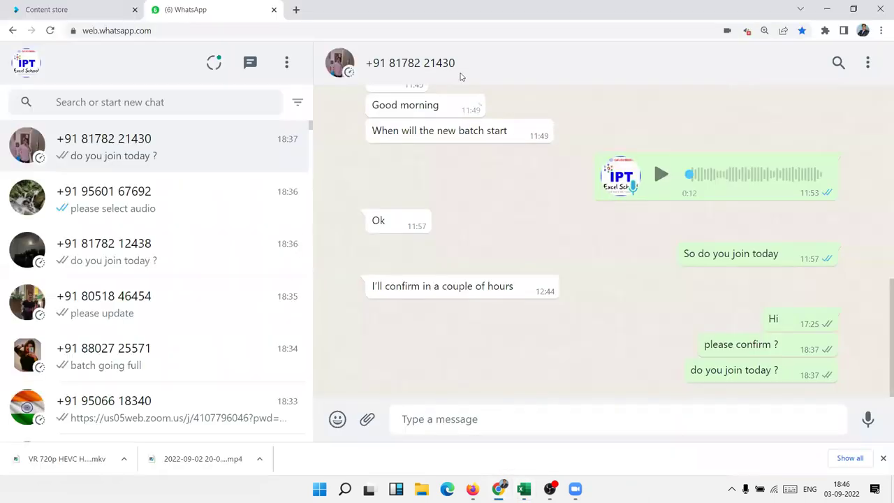
Load iptindia.com in a new Chrome tab.
click(298, 10)
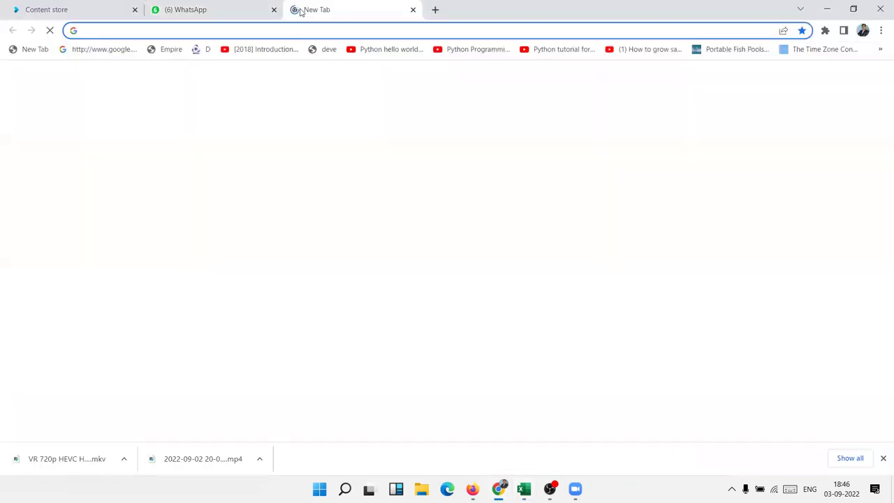
text(iptindia.com)
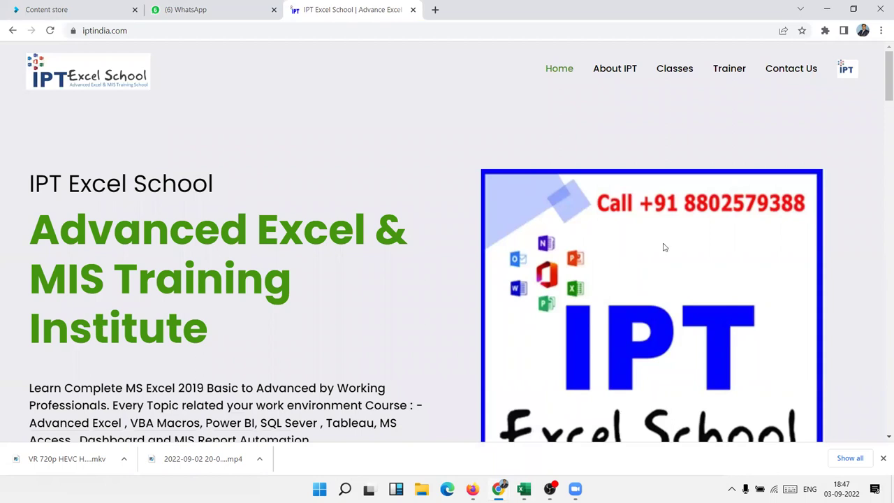
drag(880, 97, 881, 103)
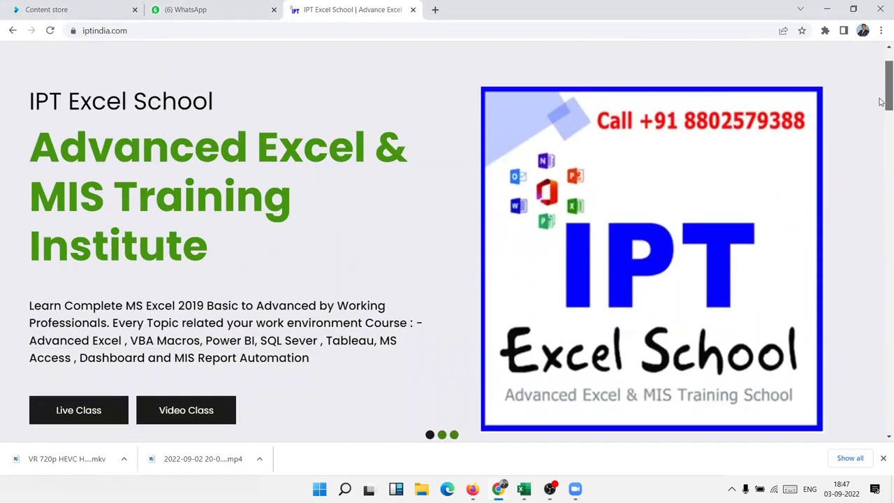
Browse the Zoom and video class slides, then request the Live Class details.
click(442, 435)
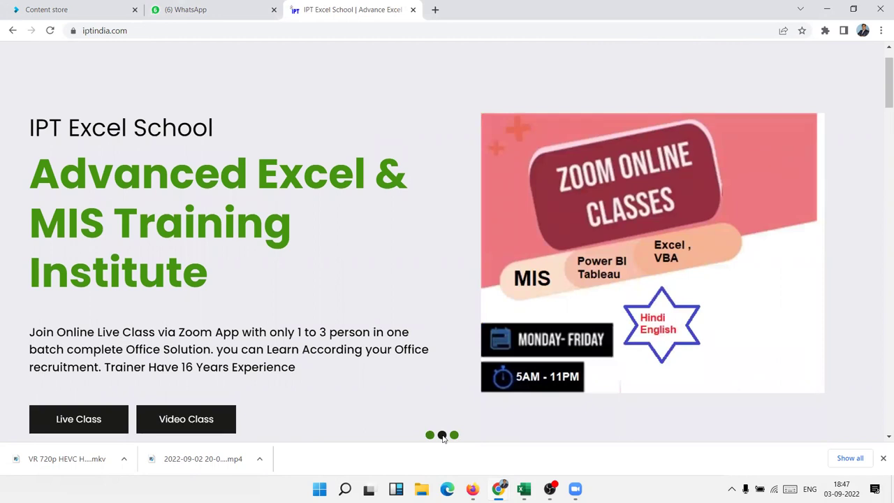
drag(297, 332, 325, 333)
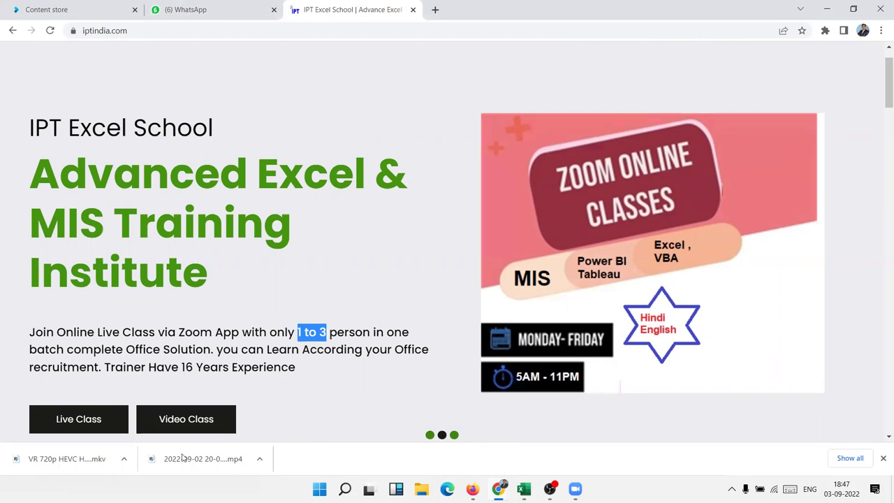
click(455, 434)
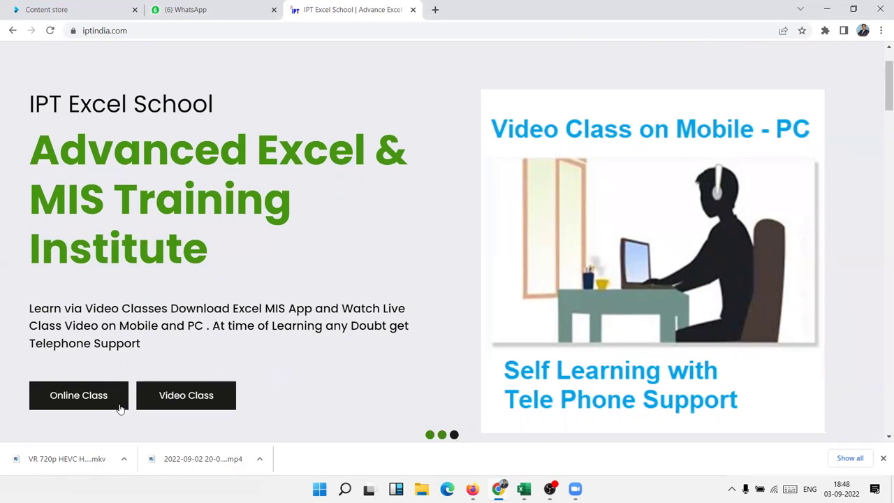
click(429, 435)
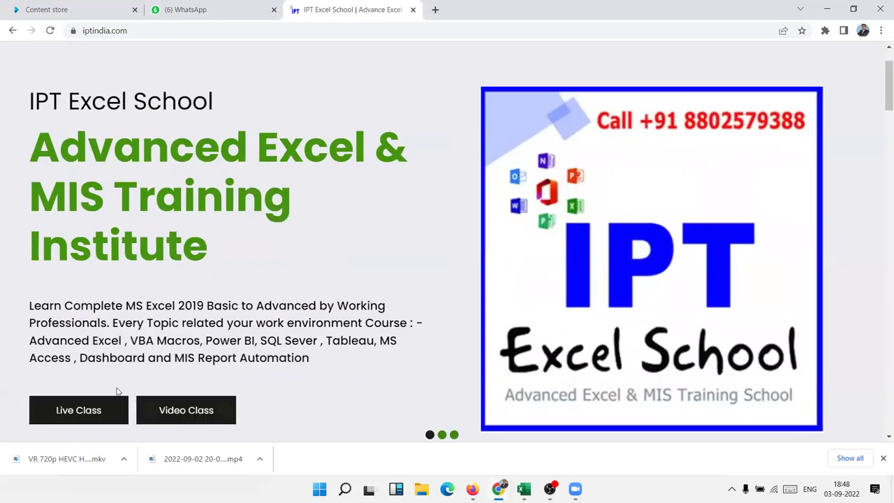
click(105, 409)
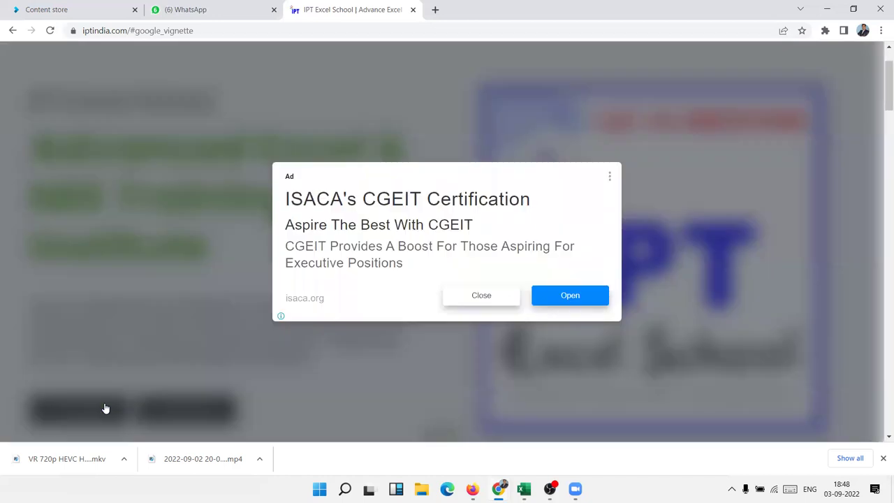
Dismiss the advertisement and go to the Advanced Excel with Formulas course page.
click(500, 304)
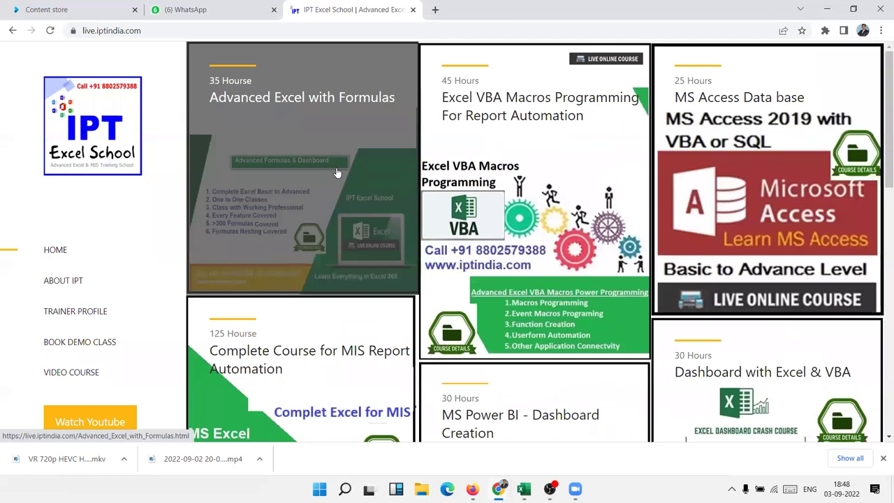
click(337, 173)
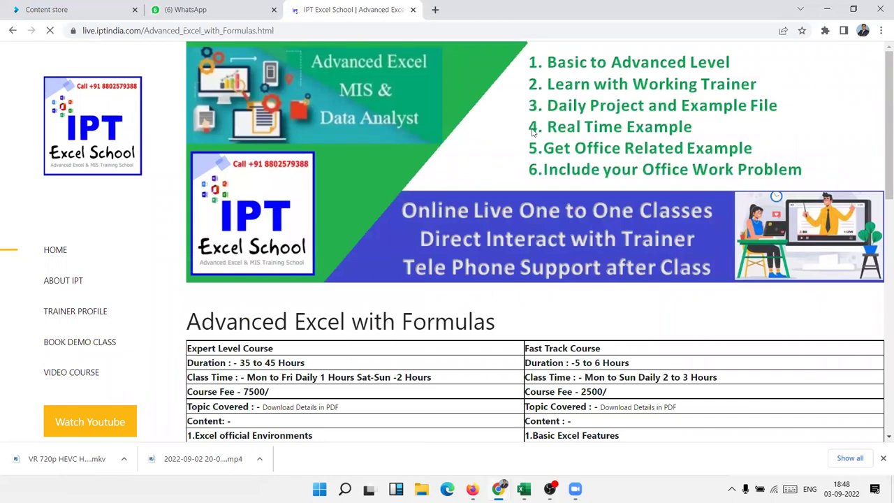
scroll(449, 227, down, 3)
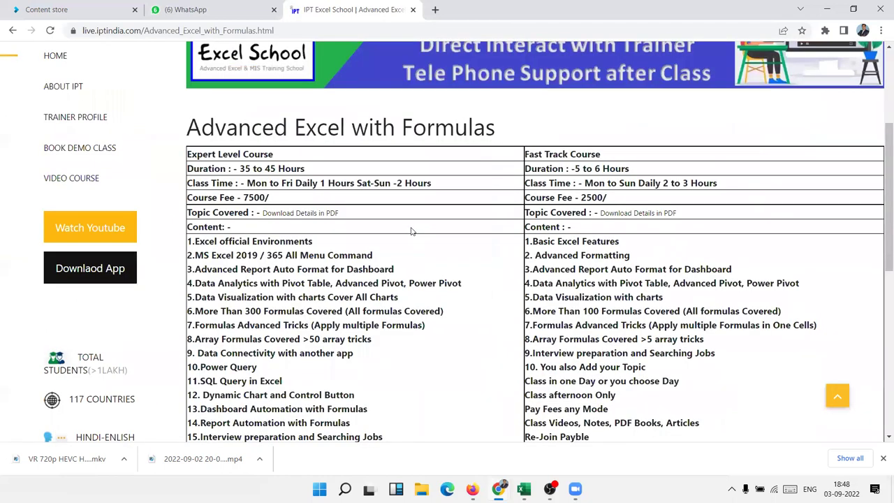
scroll(411, 231, down, 3)
scroll(229, 257, up, 3)
Open the 'Download Details in PDF' link under Topic Covered.
drag(222, 269, 263, 408)
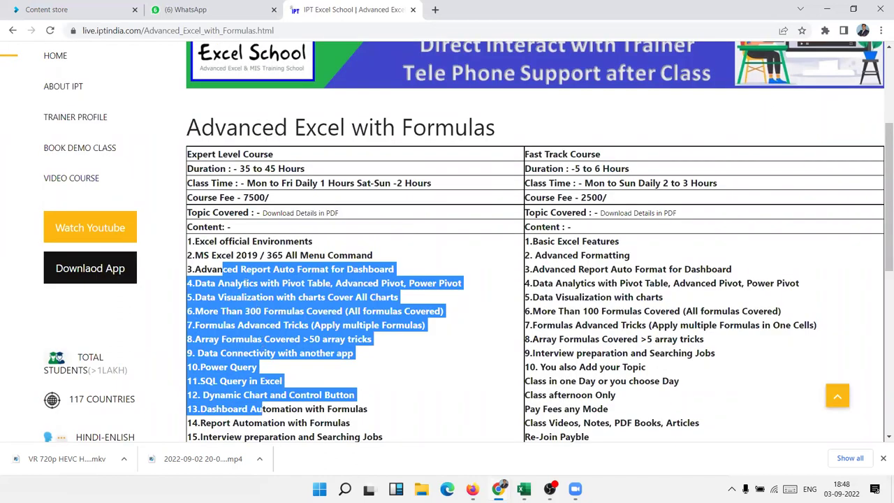
click(251, 270)
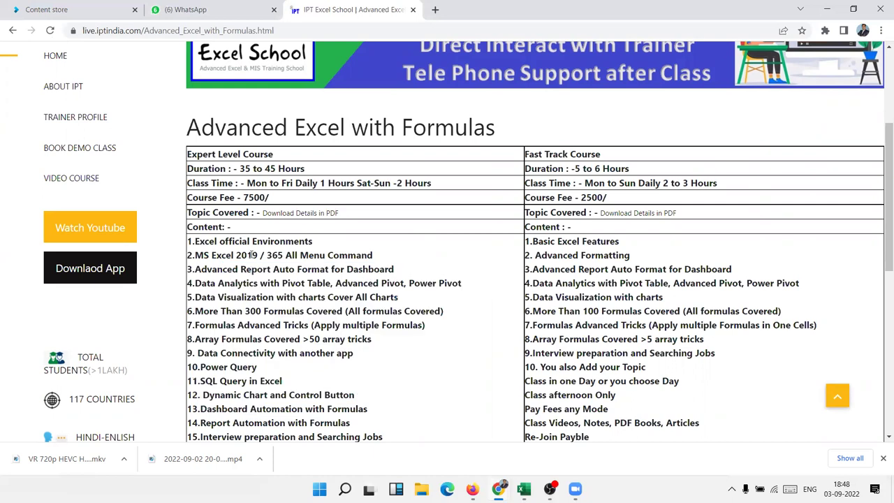
click(289, 213)
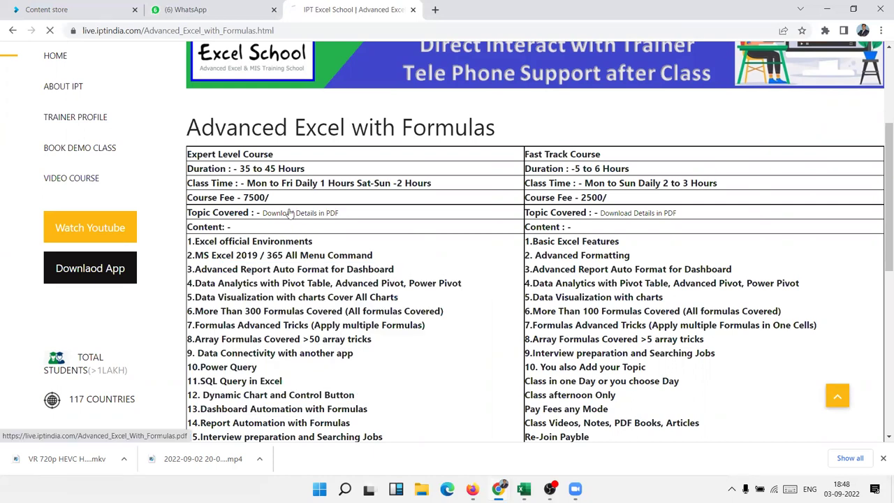
Scroll through the Advanced_Excel_With_Formulas.pdf syllabus of Expert Level topics.
ctrl+scroll(306, 204, up, 2)
ctrl+scroll(306, 203, up, 2)
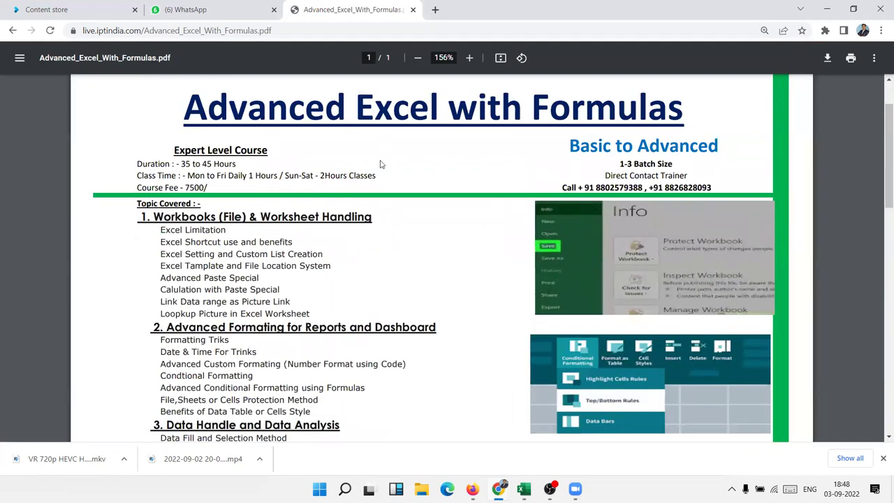
scroll(321, 247, down, 3)
scroll(321, 247, down, 3)
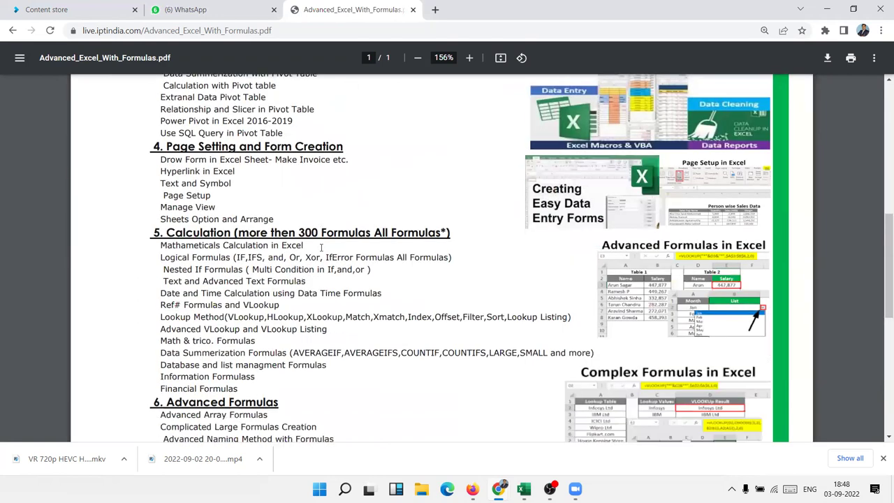
scroll(321, 247, up, 1)
scroll(321, 247, up, 5)
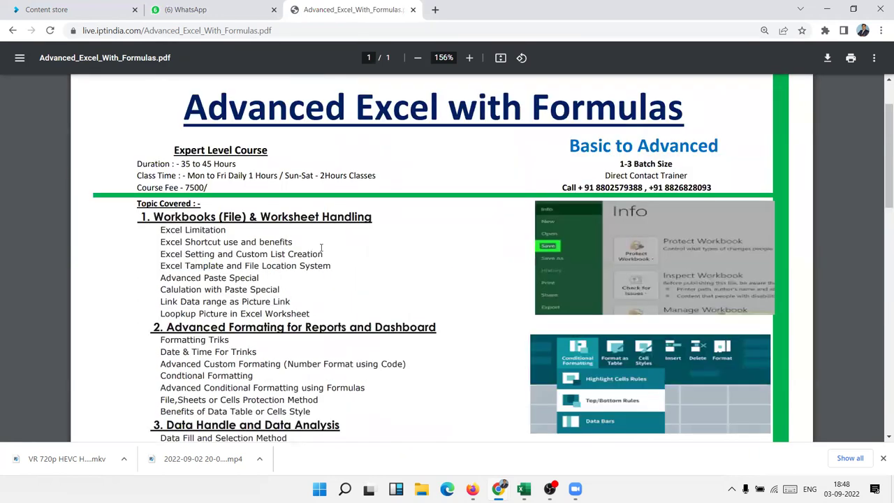
scroll(321, 247, down, 3)
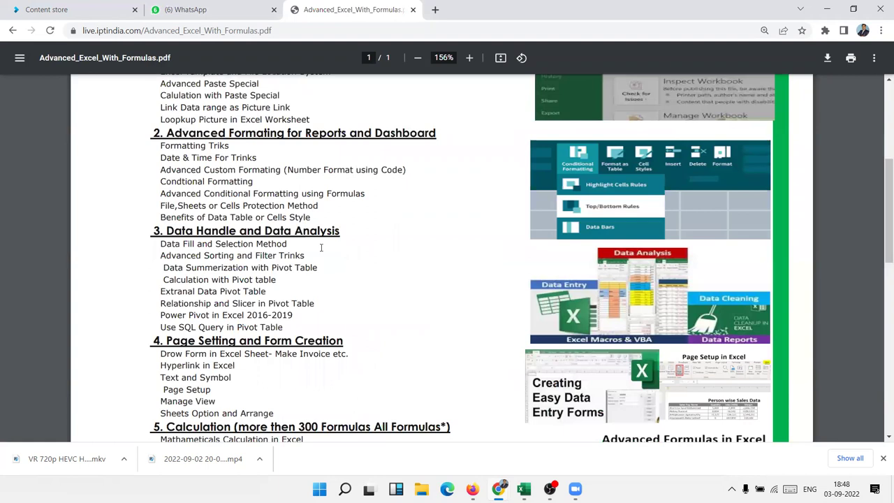
scroll(321, 247, down, 3)
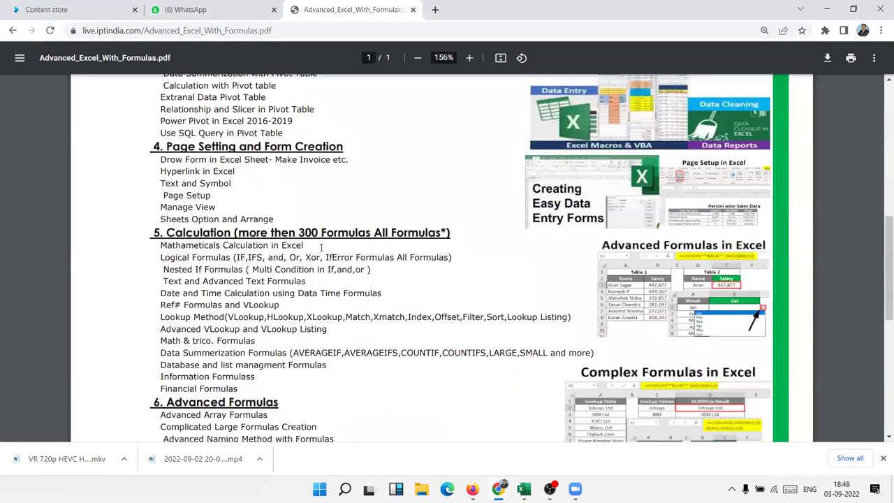
scroll(319, 248, down, 3)
scroll(319, 250, down, 3)
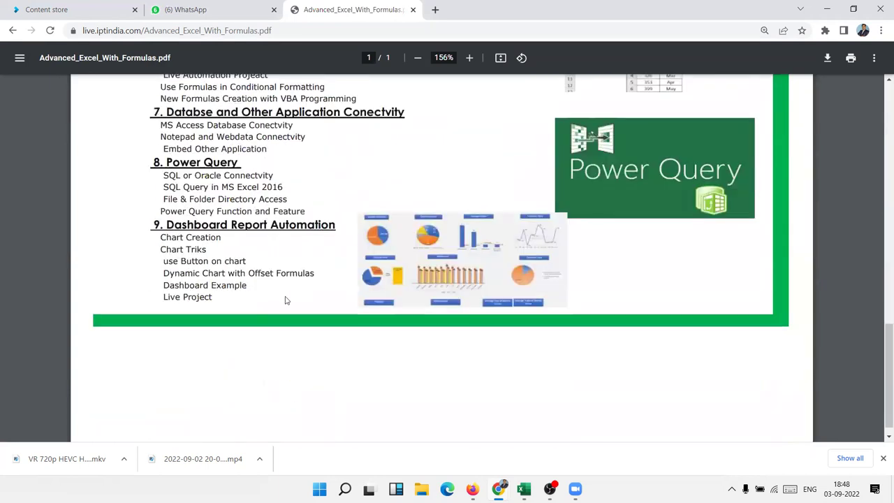
scroll(297, 300, up, 3)
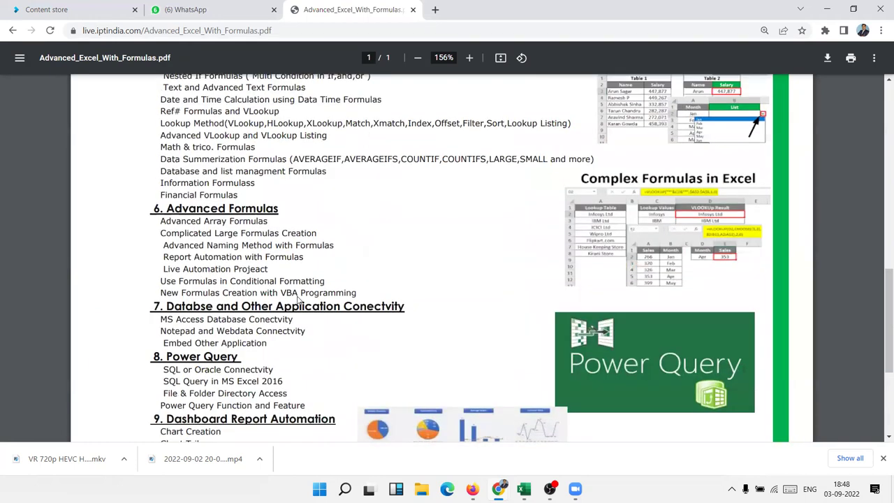
scroll(297, 300, up, 3)
scroll(296, 300, up, 7)
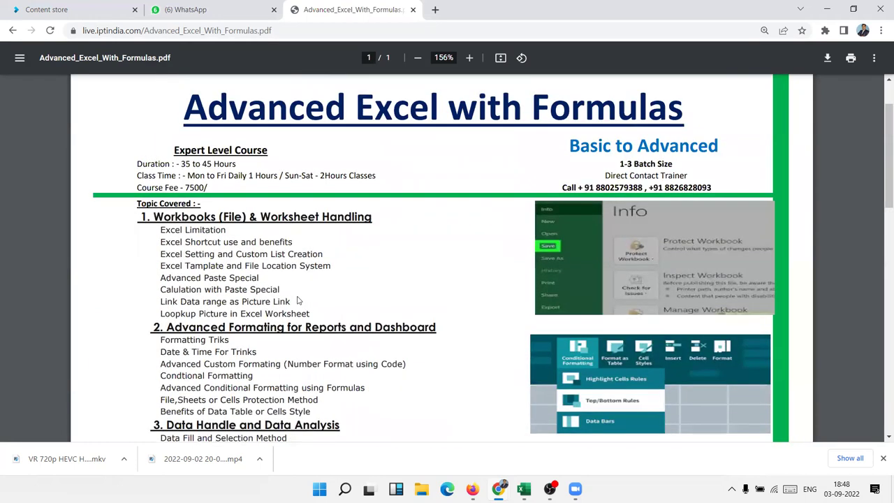
scroll(296, 300, up, 1)
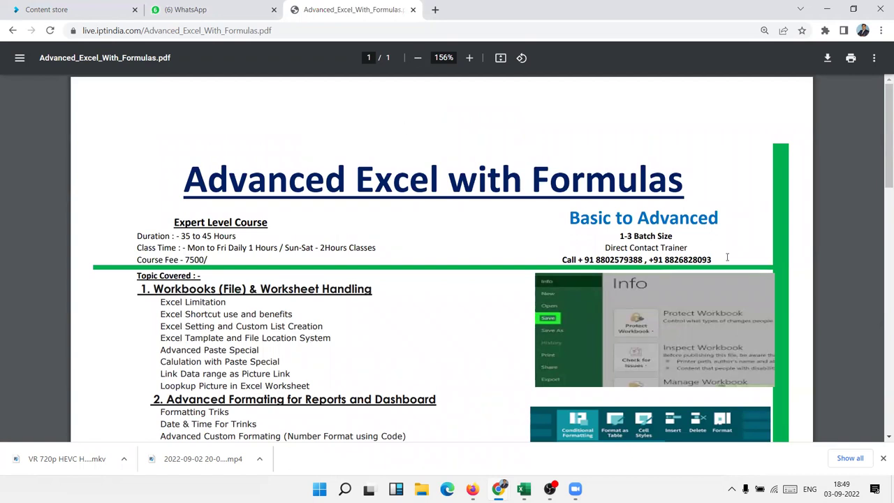
Close the downloads bar and scroll through the PDF syllabus again.
click(882, 457)
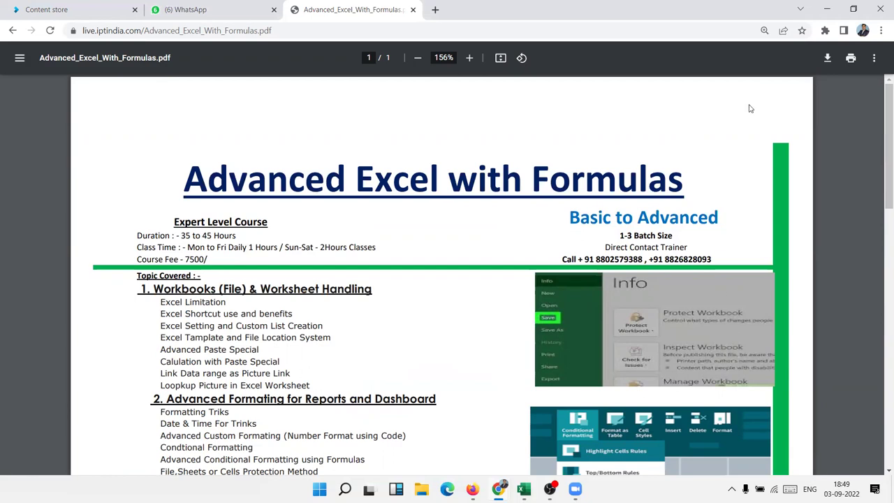
scroll(549, 145, down, 3)
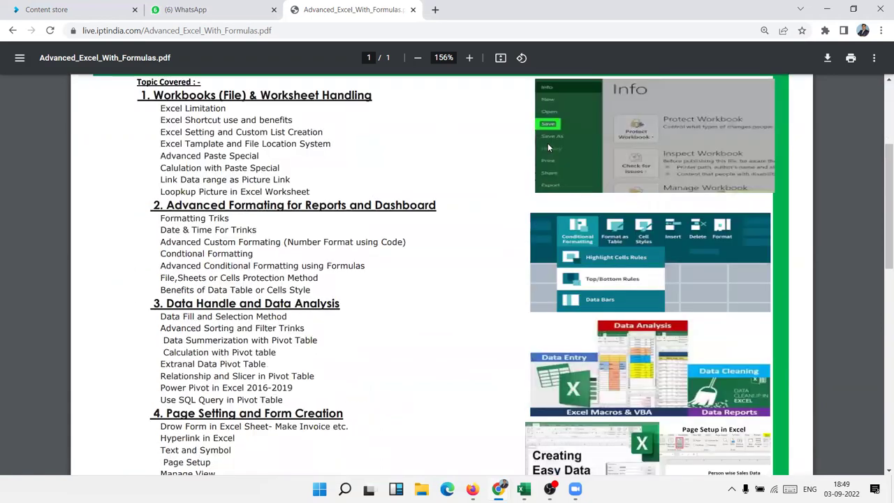
scroll(549, 146, down, 4)
scroll(549, 145, down, 14)
scroll(540, 370, up, 17)
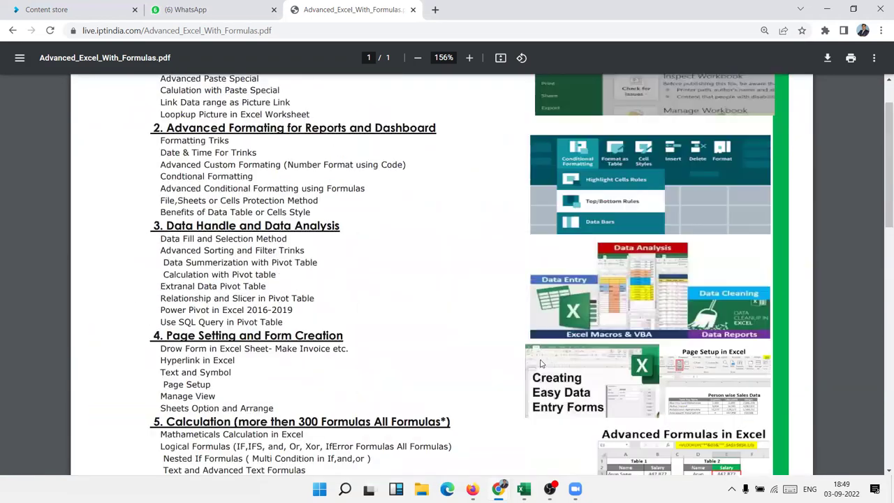
scroll(540, 363, up, 4)
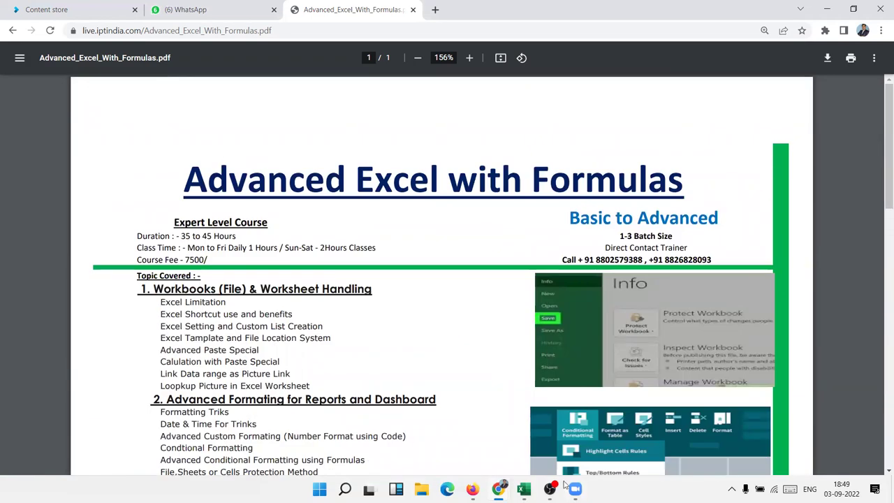
Back in Excel, enter 10am in C26 and 6am in D26.
mouse_move(523, 488)
click(532, 453)
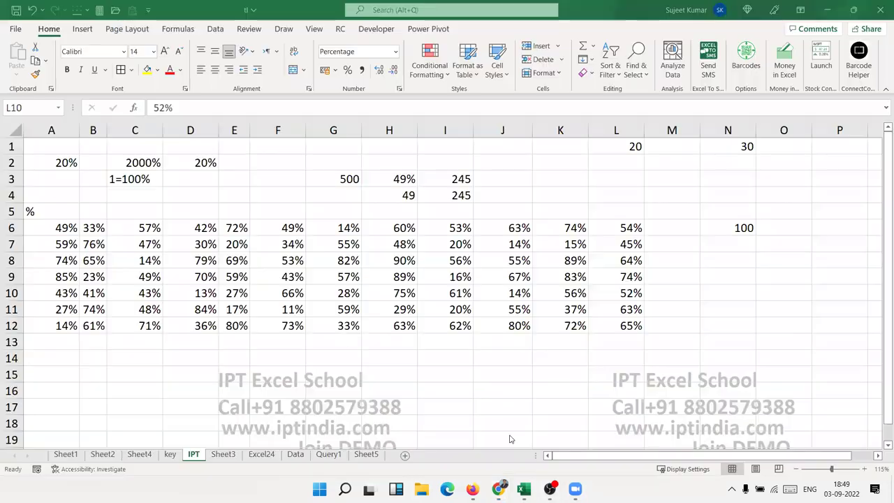
scroll(106, 335, down, 7)
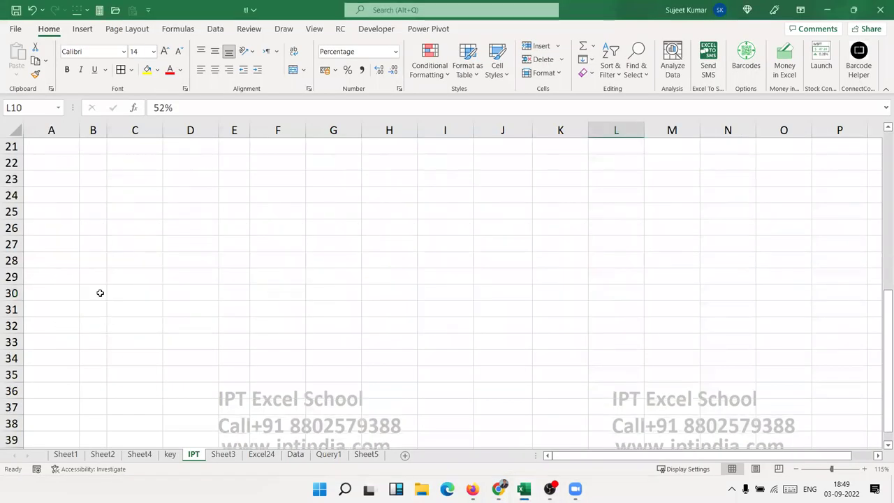
click(881, 445)
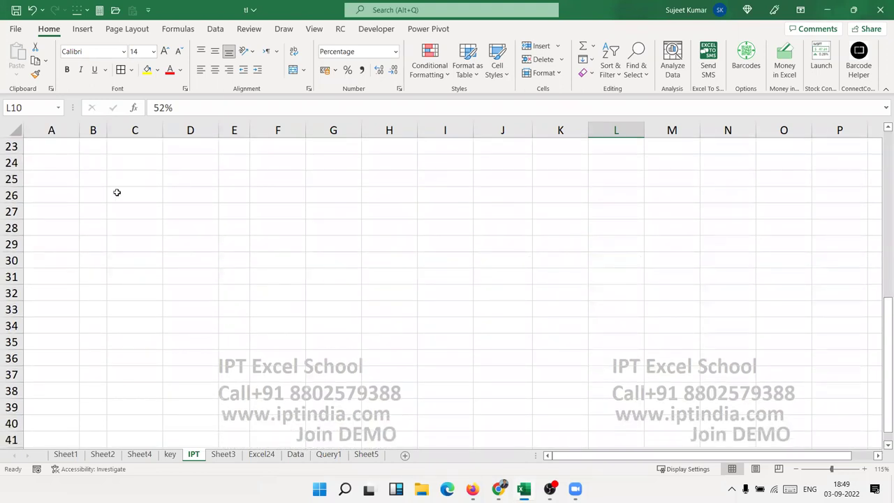
click(117, 193)
text(10am)
key(Tab)
text(6am)
key(Tab)
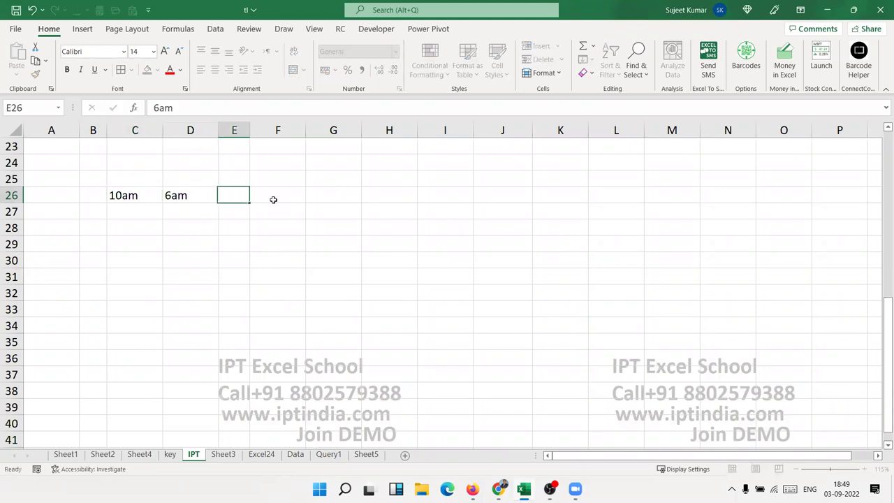
Enter 6.30pm in F26 and check the entry.
click(273, 200)
text(6)
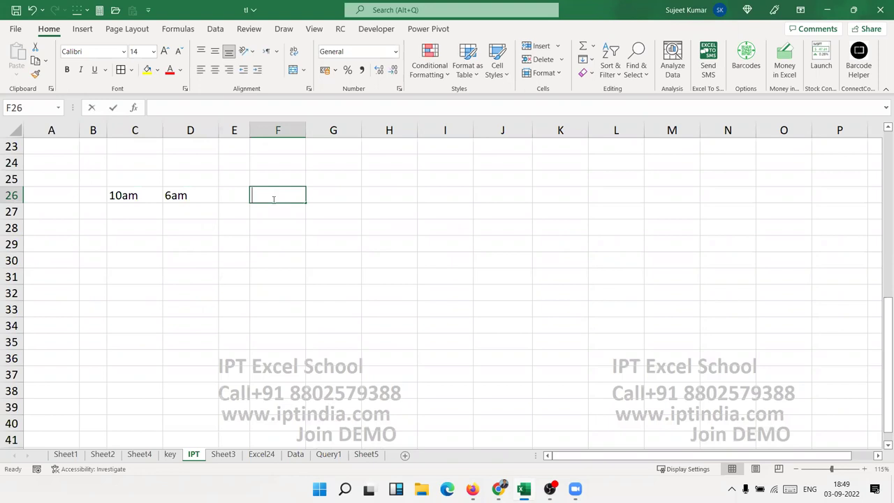
text(.30pm)
key(Return)
click(272, 198)
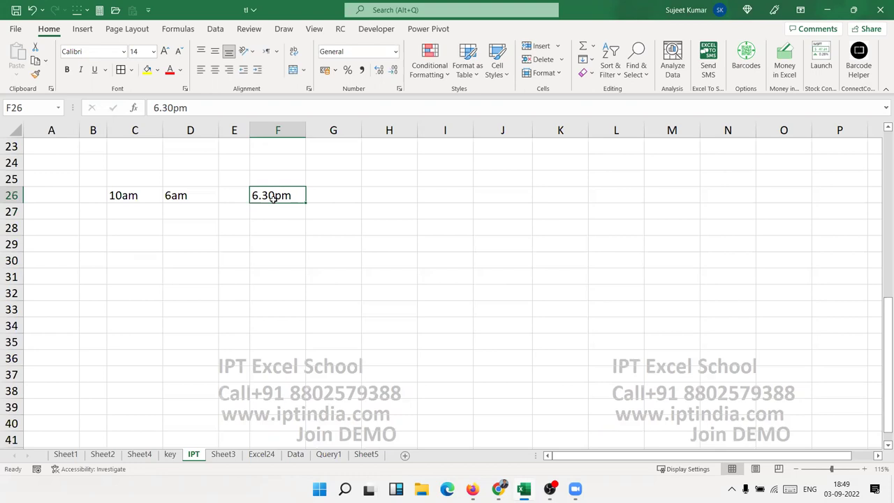
key(Return)
click(272, 198)
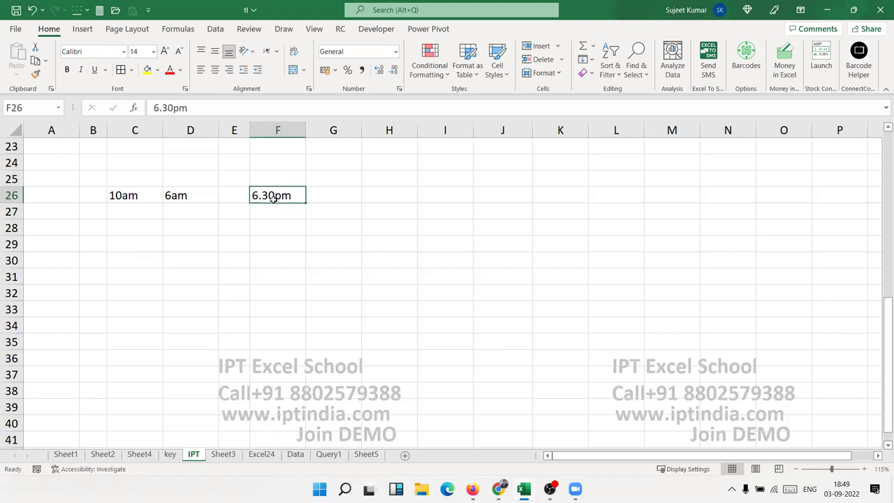